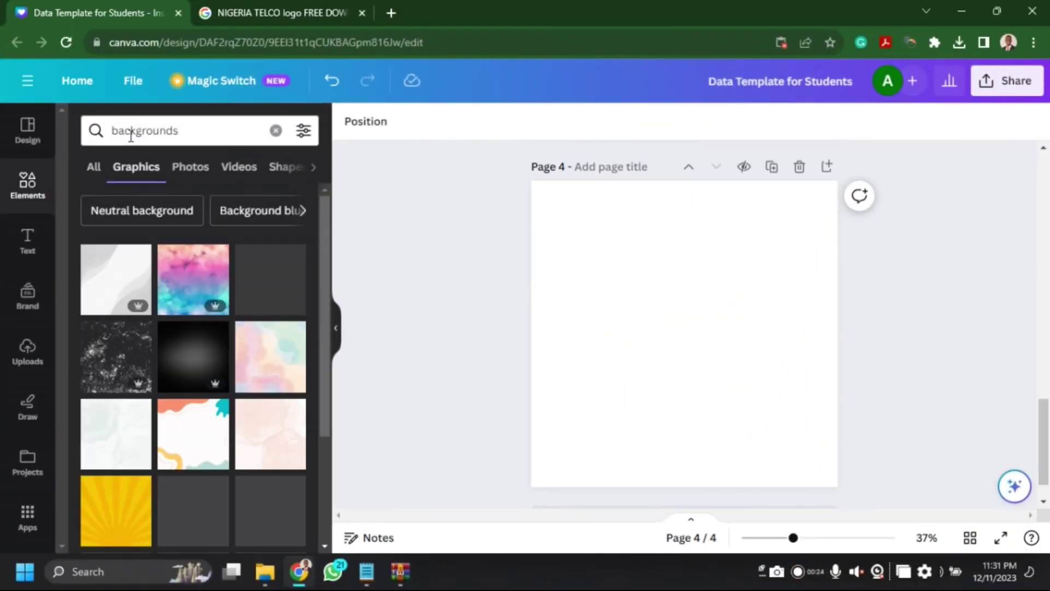
Refine the background graphics search to "backgrounds blue".
{"action": "left_click_drag", "start_coordinate": [325, 246], "coordinate": [327, 471]}
{"action": "scroll", "coordinate": [328, 478], "scroll_direction": "down", "scroll_amount": 1}
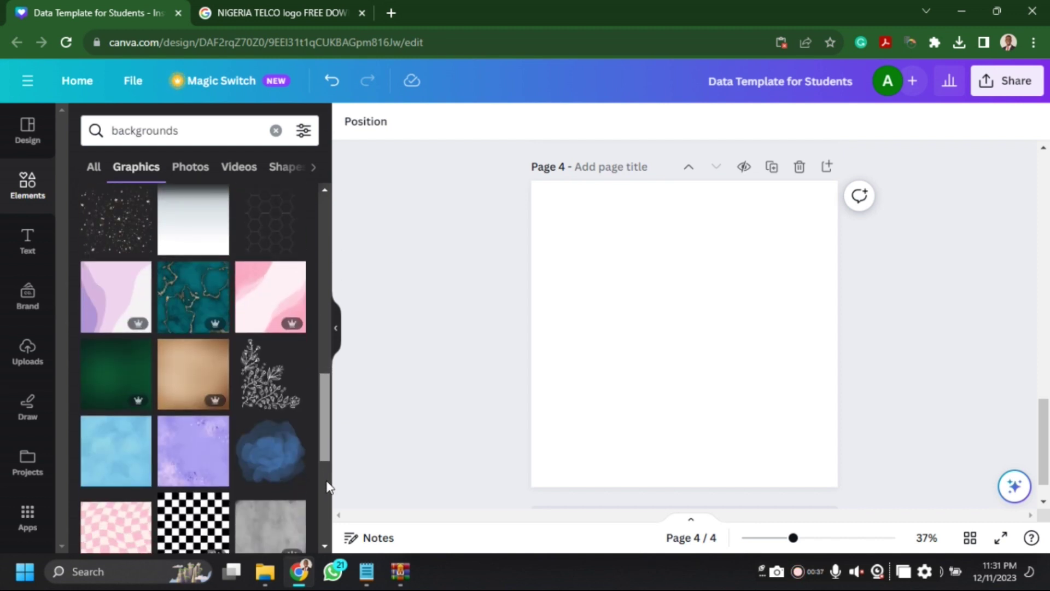
{"action": "scroll", "coordinate": [324, 470], "scroll_direction": "down", "scroll_amount": 5}
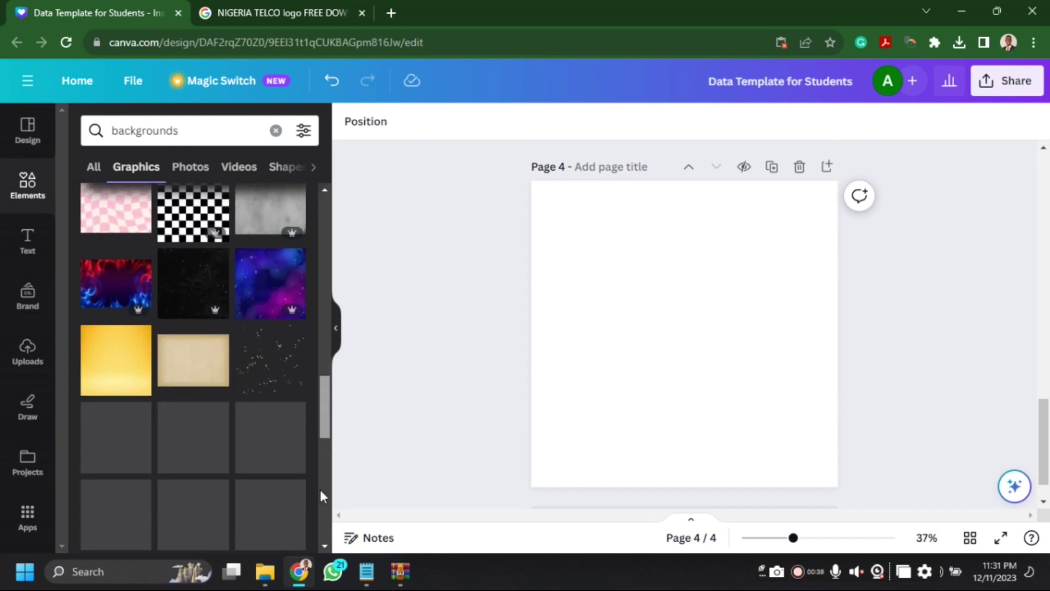
{"action": "scroll", "coordinate": [320, 490], "scroll_direction": "down", "scroll_amount": 1}
{"action": "left_click_drag", "start_coordinate": [330, 425], "coordinate": [325, 279]}
{"action": "left_click", "coordinate": [187, 130]}
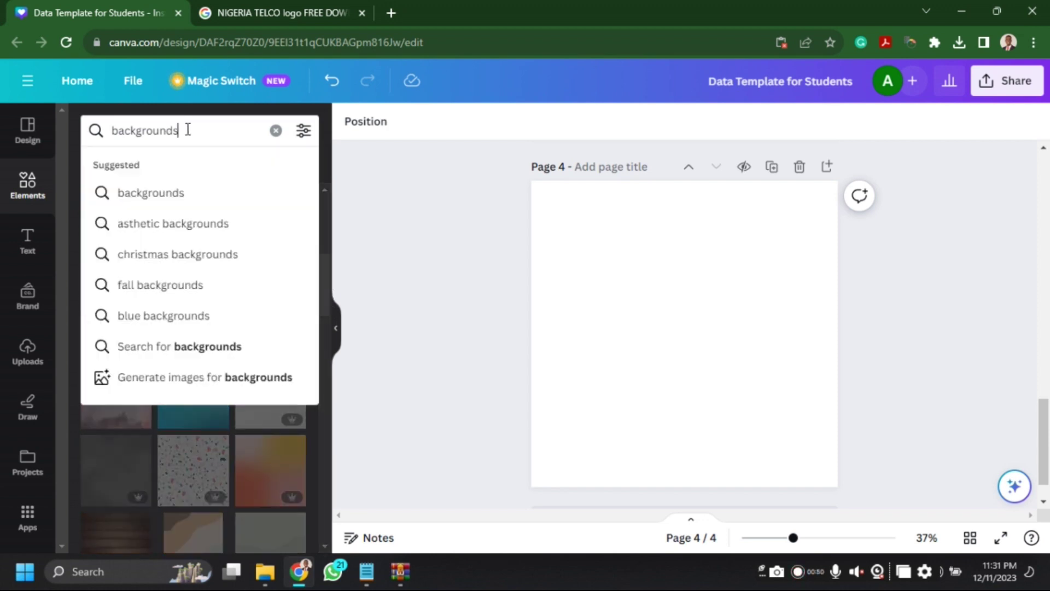
{"action": "type", "text": "blue"}
{"action": "key", "text": "Return"}
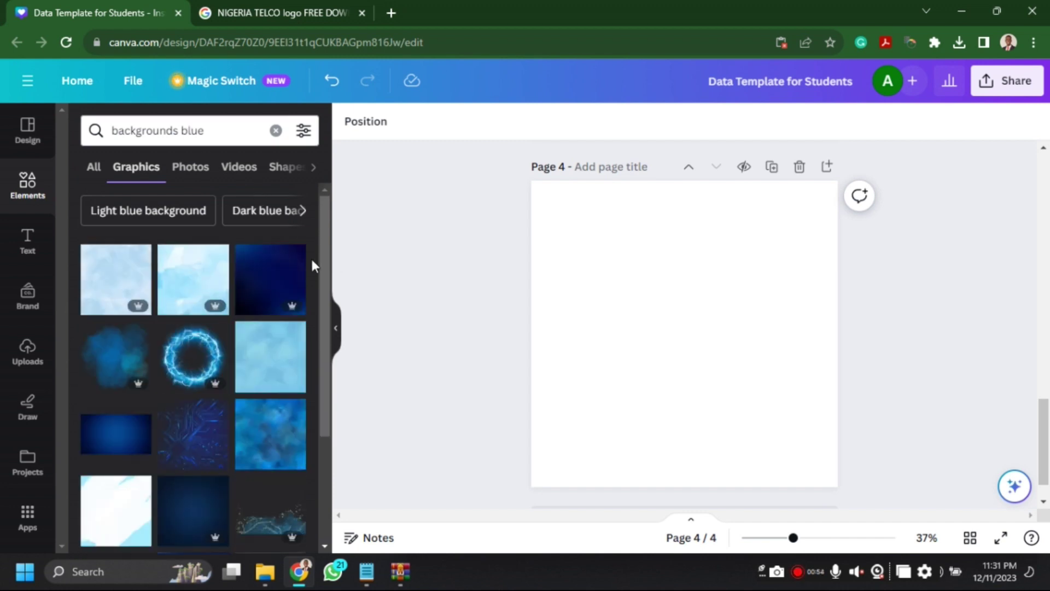
Add the dark navy gradient graphic to page 4 and set it as the page background.
{"action": "left_click", "coordinate": [268, 273]}
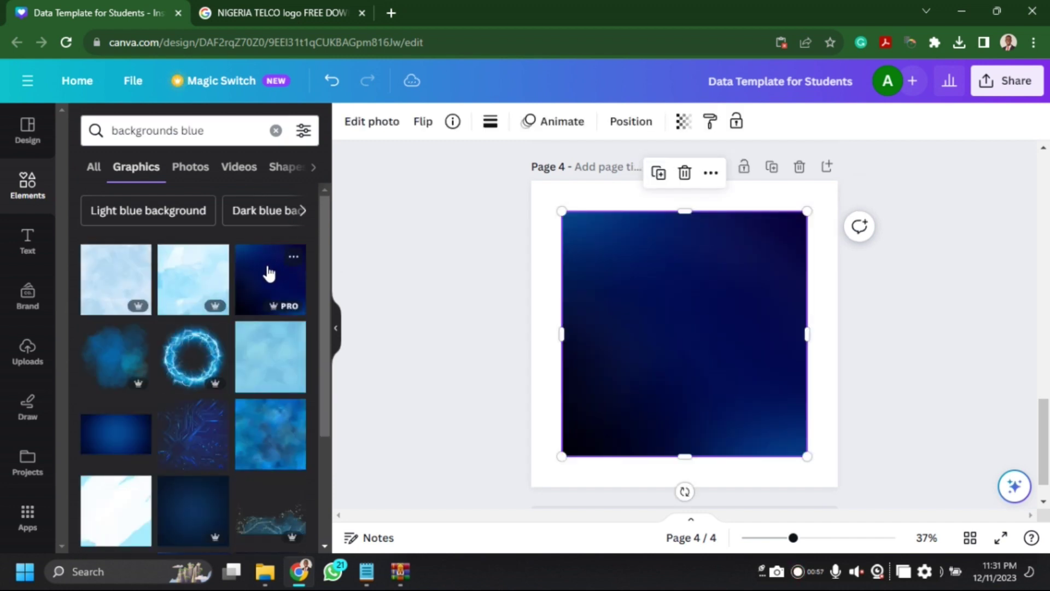
{"action": "right_click", "coordinate": [669, 292]}
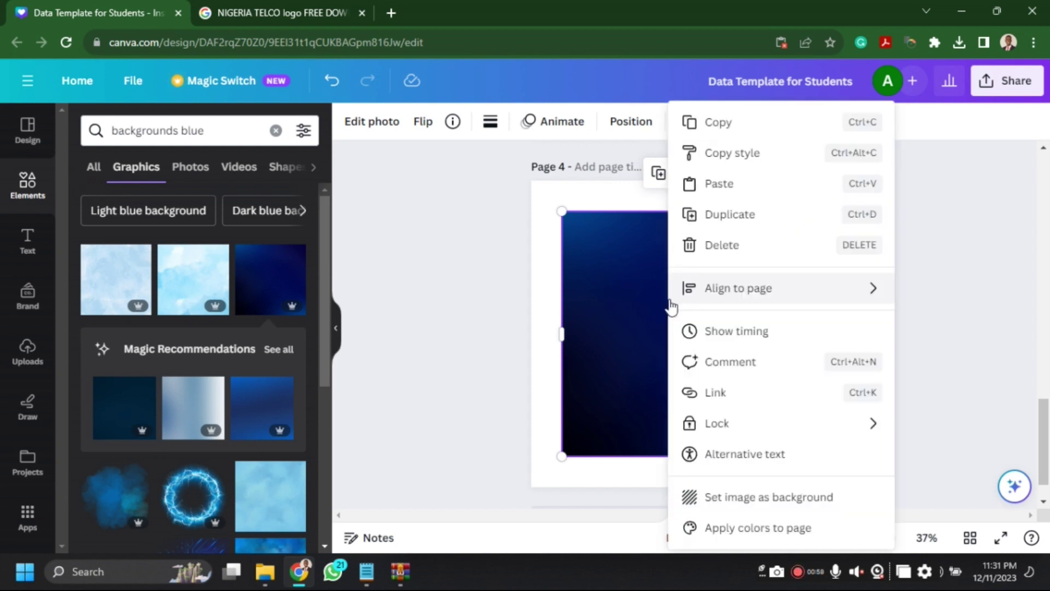
{"action": "left_click", "coordinate": [740, 497]}
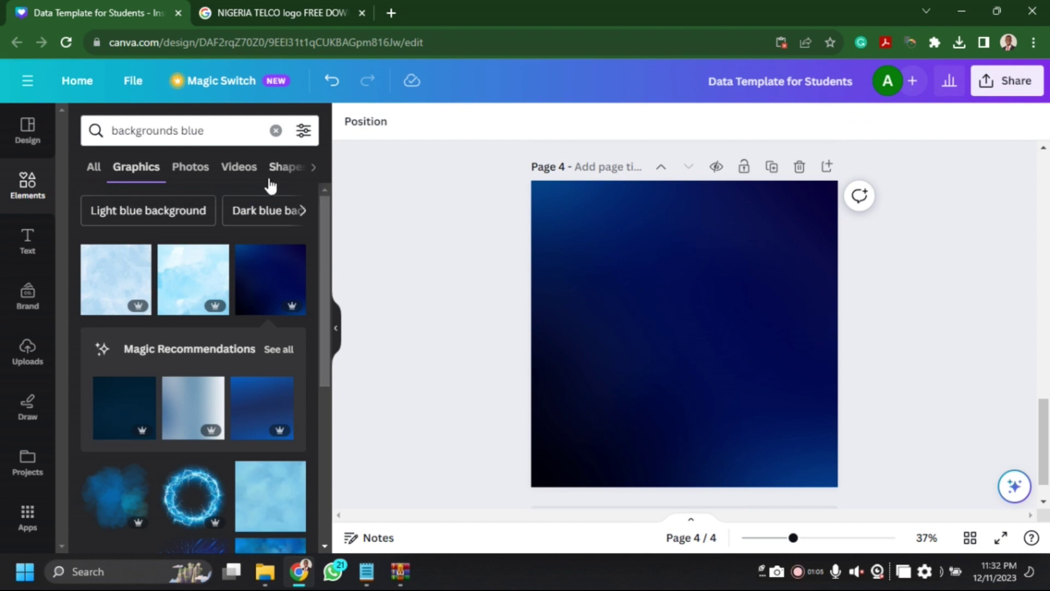
Search the graphics for "logo".
{"action": "left_click", "coordinate": [221, 130]}
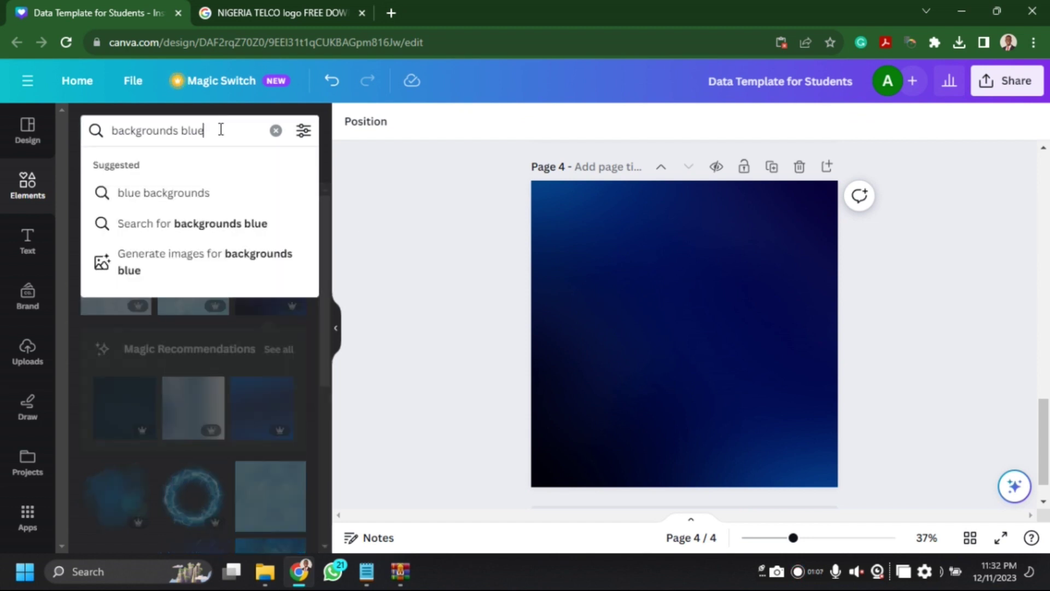
{"action": "key", "text": "ctrl+a"}
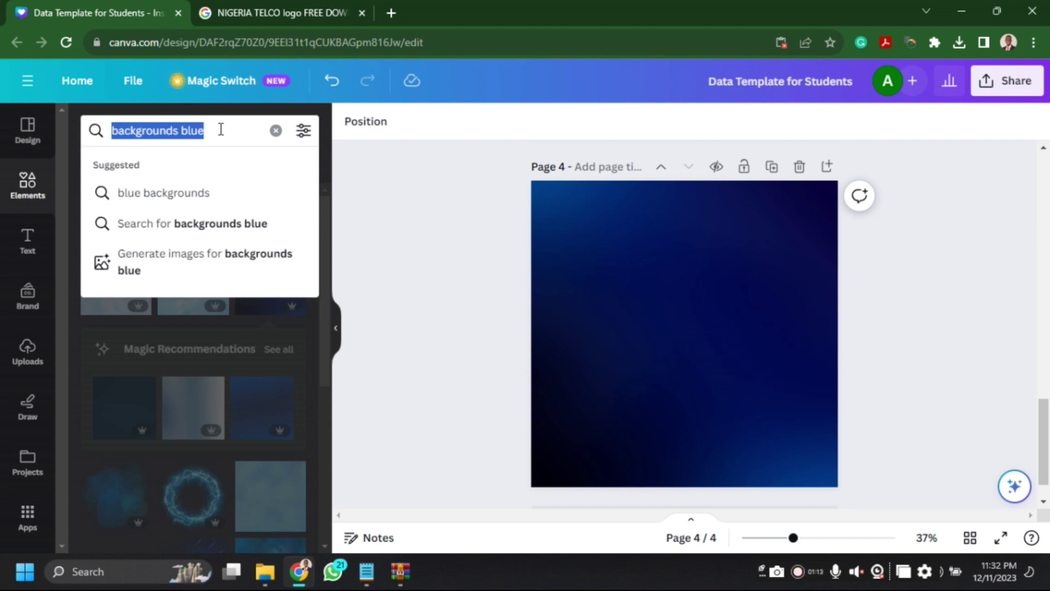
{"action": "type", "text": "logo"}
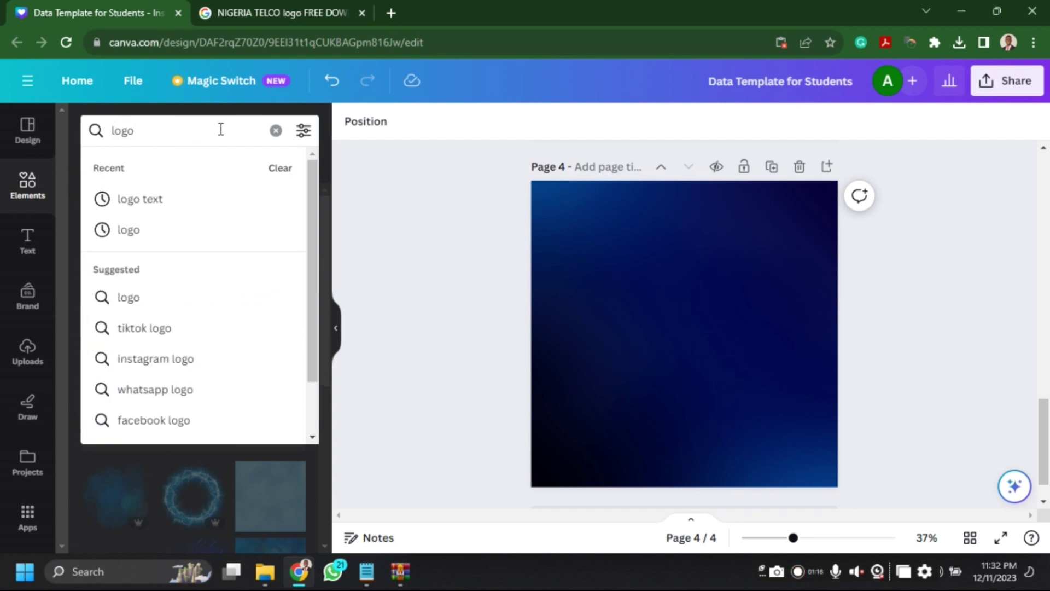
{"action": "key", "text": "Return"}
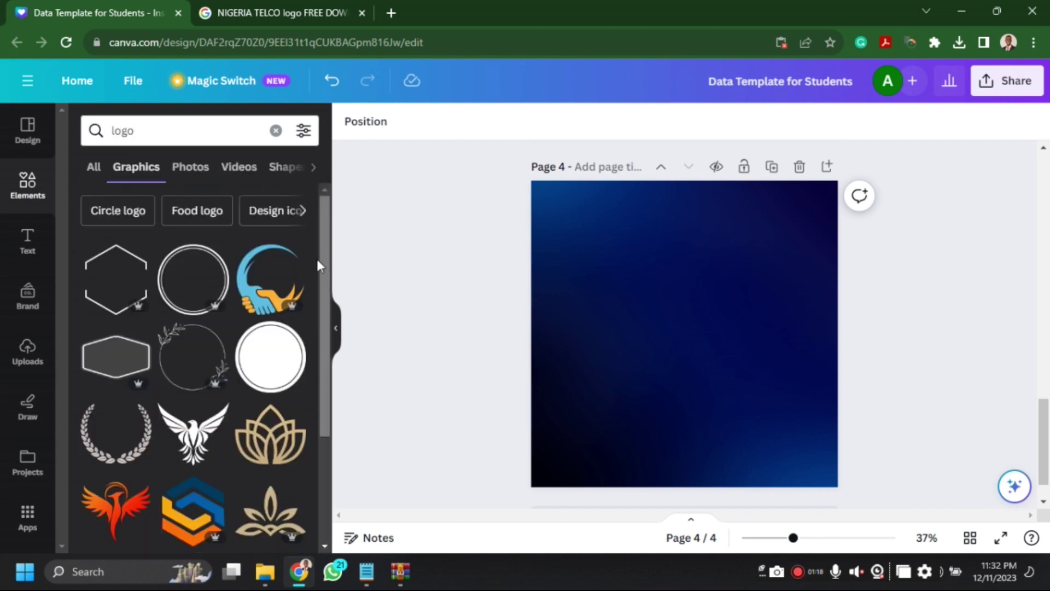
Find the tan logo of interlaced diamond outlines among the results and add it to page 4.
{"action": "scroll", "coordinate": [326, 335], "scroll_direction": "down", "scroll_amount": 4}
{"action": "left_click_drag", "start_coordinate": [326, 343], "coordinate": [327, 394]}
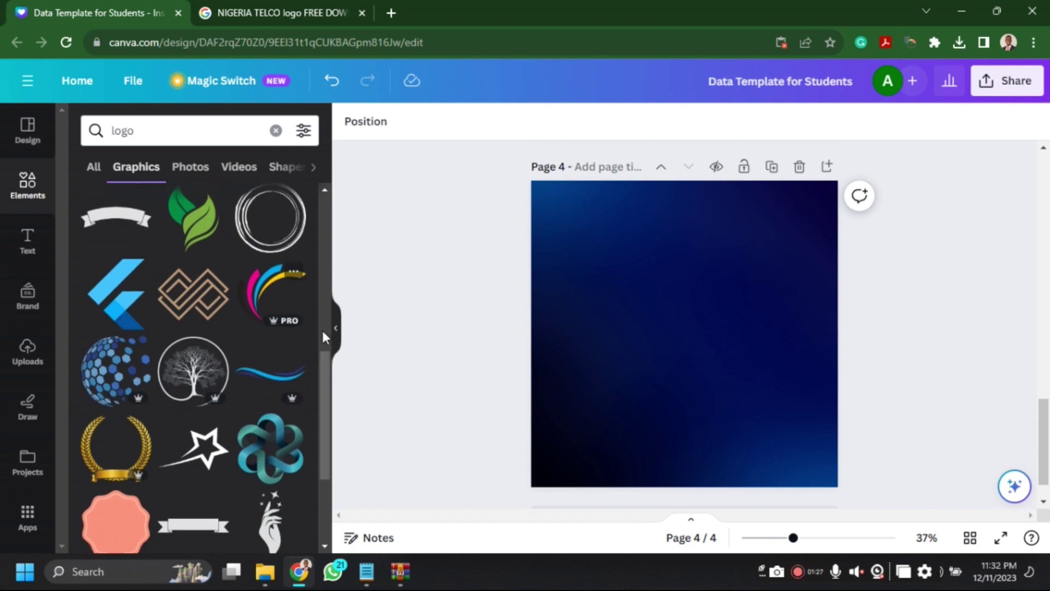
{"action": "left_click_drag", "start_coordinate": [322, 395], "coordinate": [322, 481]}
{"action": "scroll", "coordinate": [322, 481], "scroll_direction": "down", "scroll_amount": 5}
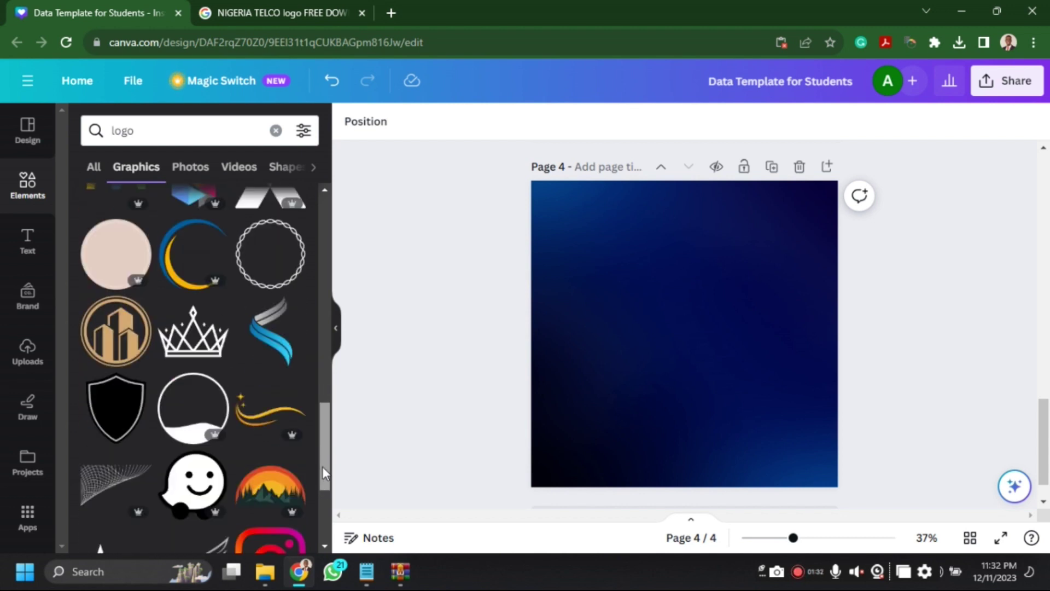
{"action": "scroll", "coordinate": [323, 474], "scroll_direction": "up", "scroll_amount": 1}
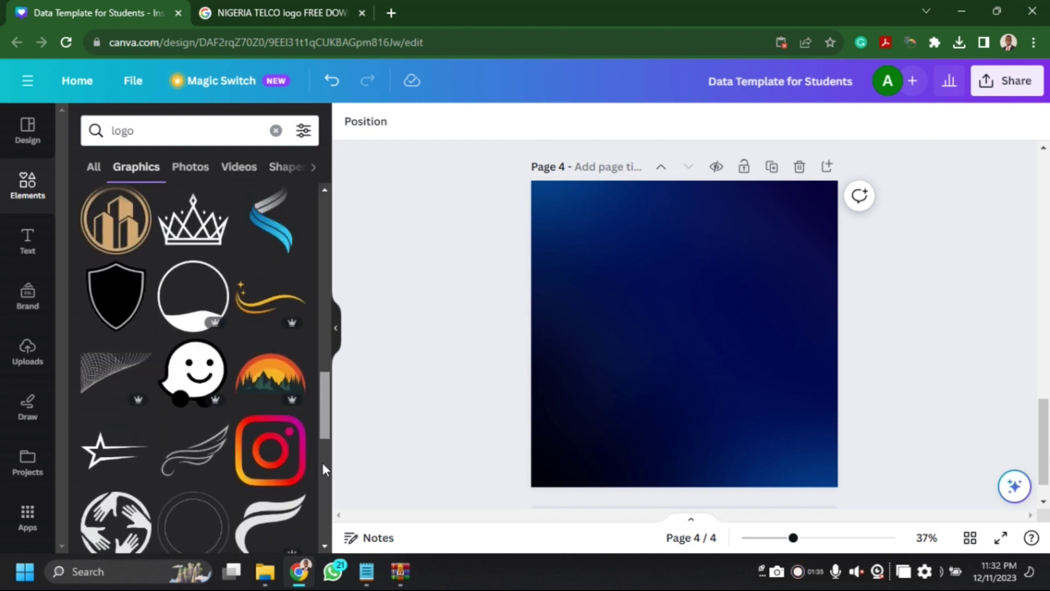
{"action": "scroll", "coordinate": [323, 476], "scroll_direction": "down", "scroll_amount": 1}
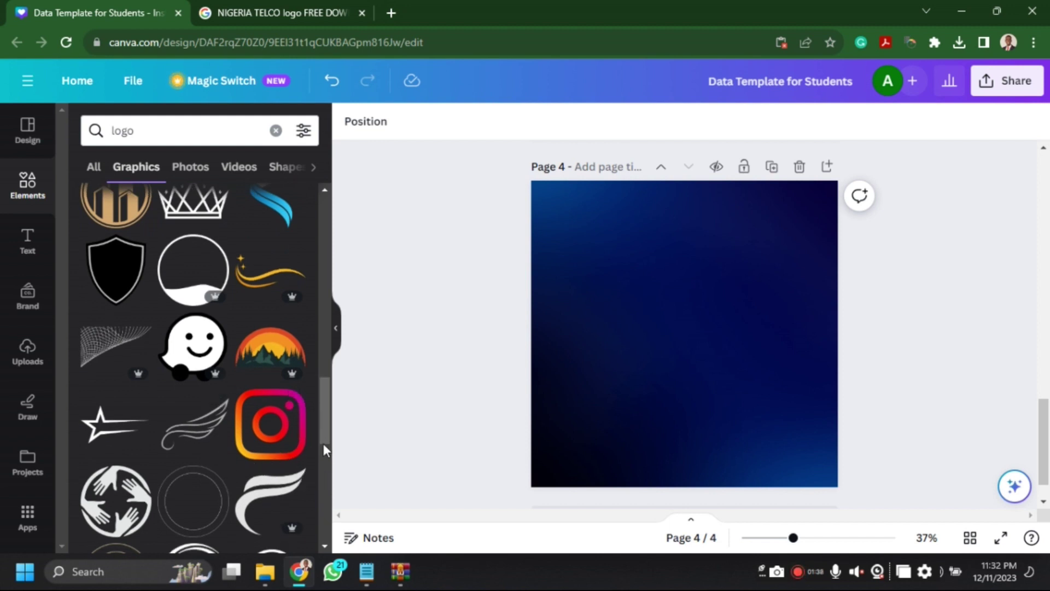
{"action": "scroll", "coordinate": [322, 454], "scroll_direction": "down", "scroll_amount": 5}
{"action": "left_click_drag", "start_coordinate": [319, 463], "coordinate": [319, 326]}
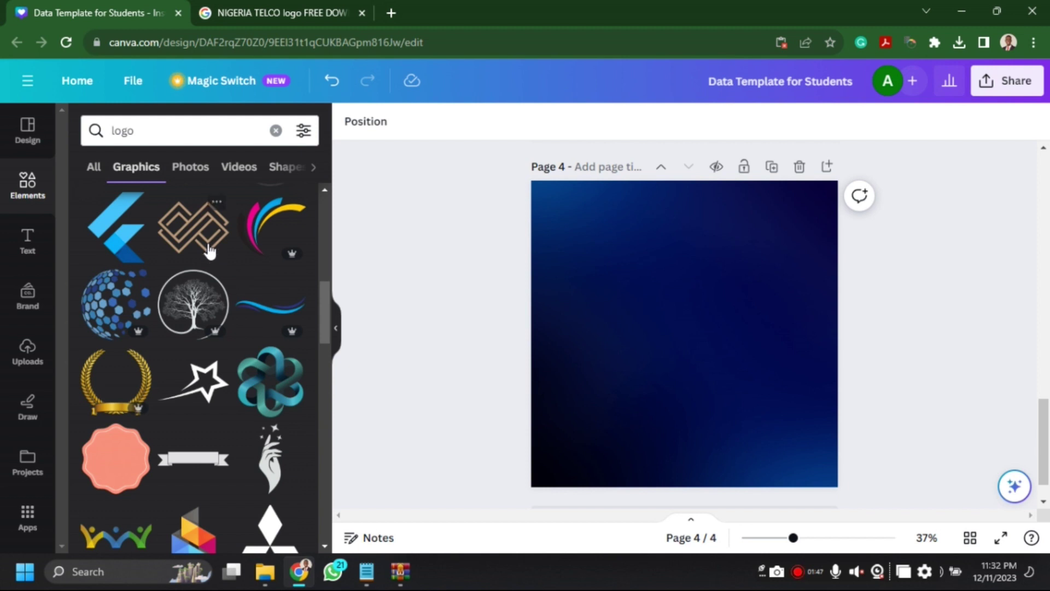
{"action": "left_click", "coordinate": [206, 239]}
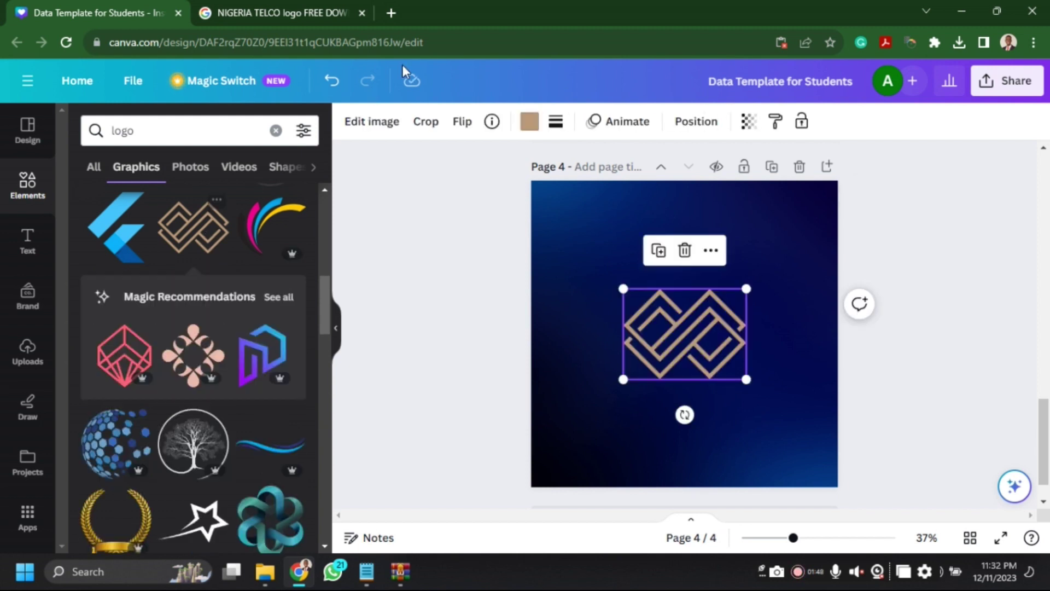
Recolour the interlaced diamond logo white and shrink it to less than half its size.
{"action": "left_click", "coordinate": [528, 123]}
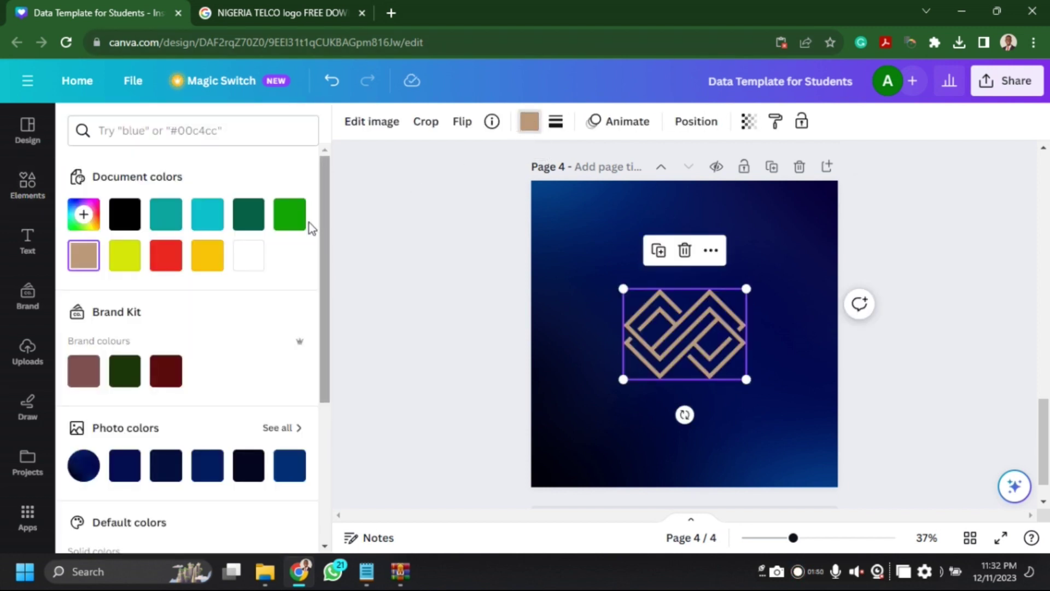
{"action": "left_click", "coordinate": [246, 256]}
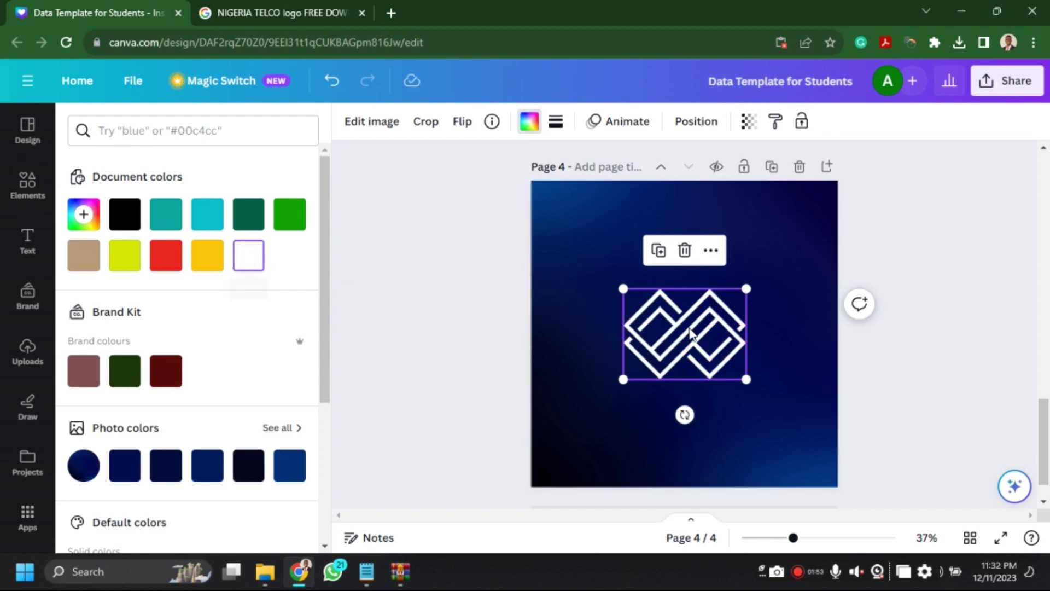
{"action": "left_click_drag", "start_coordinate": [749, 379], "coordinate": [673, 325]}
{"action": "left_click", "coordinate": [676, 380]}
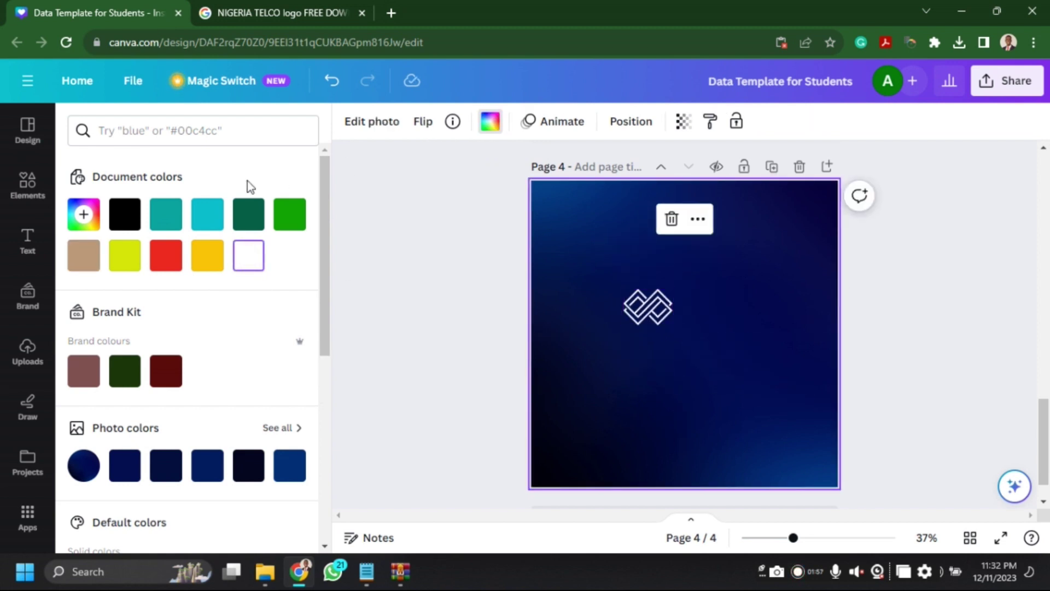
Add a heading to page 4 that reads "Swift Data Services".
{"action": "left_click", "coordinate": [28, 241]}
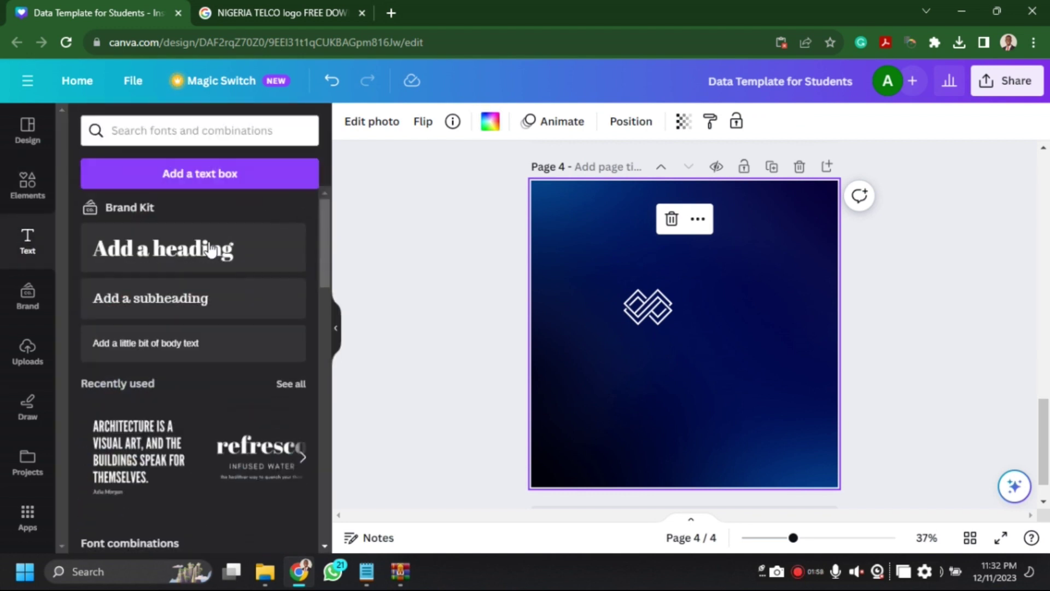
{"action": "left_click", "coordinate": [204, 252]}
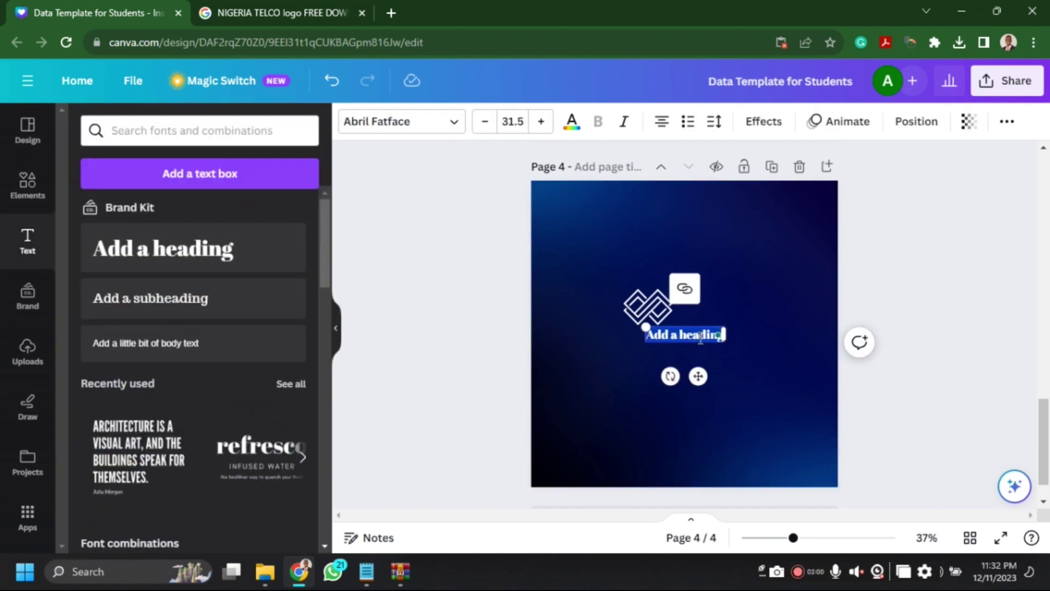
{"action": "key", "text": "BackSpace"}
{"action": "type", "text": "Swift Data"}
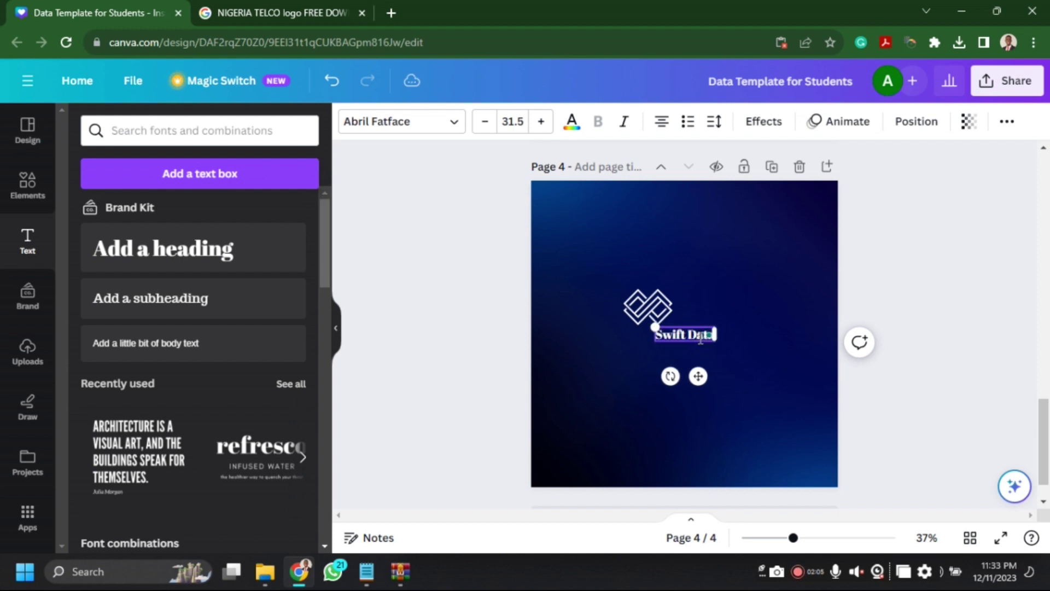
{"action": "type", "text": " c"}
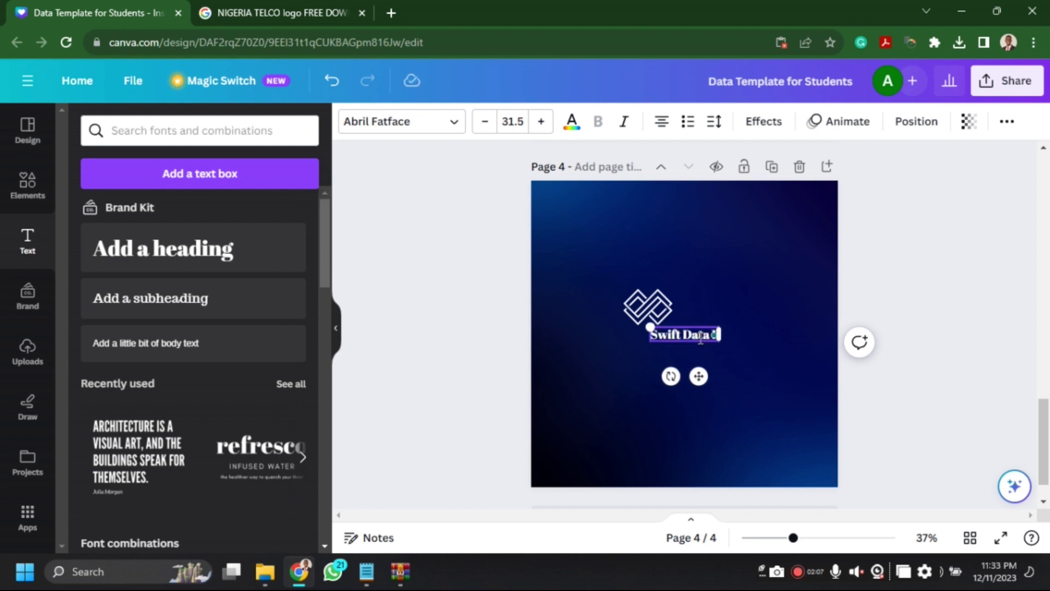
{"action": "key", "text": "BackSpace"}
{"action": "type", "text": "Se"}
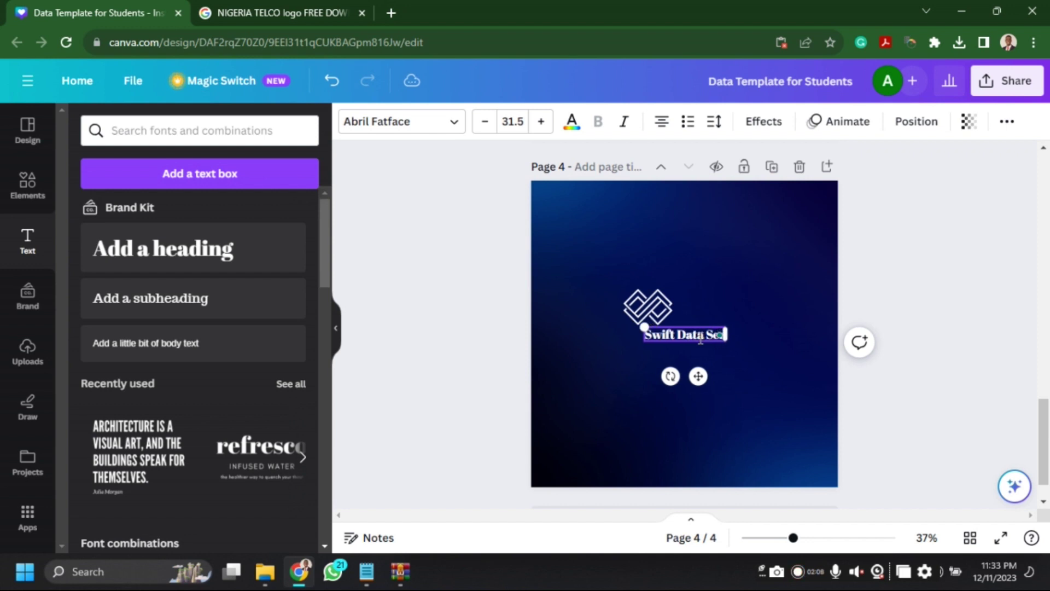
{"action": "type", "text": "rvice"}
Set the "Swift Data Services" heading in the Monument font at size 26.5.
{"action": "key", "text": "ctrl+a"}
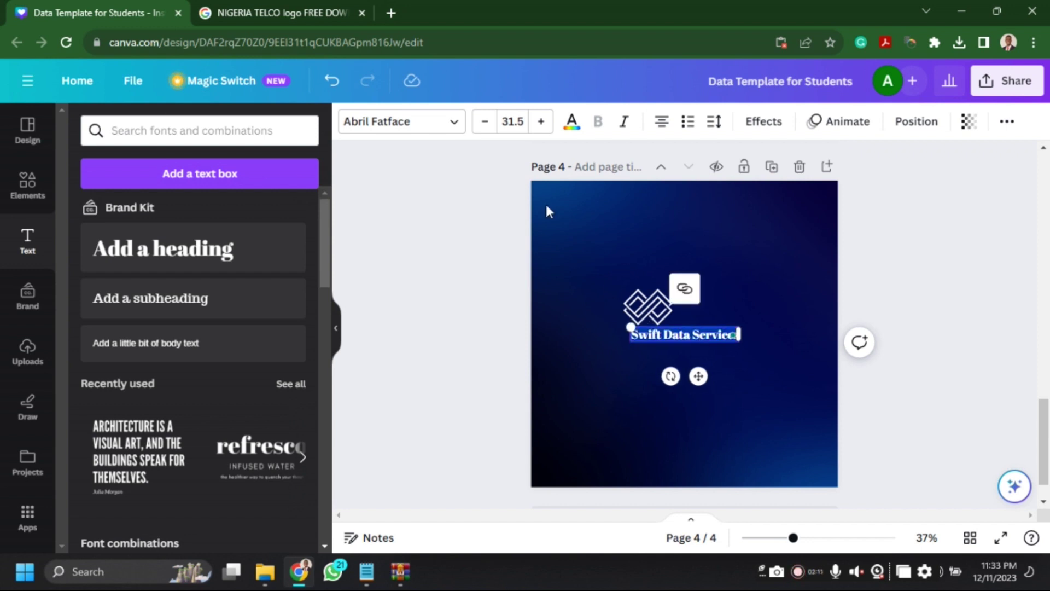
{"action": "left_click", "coordinate": [461, 125]}
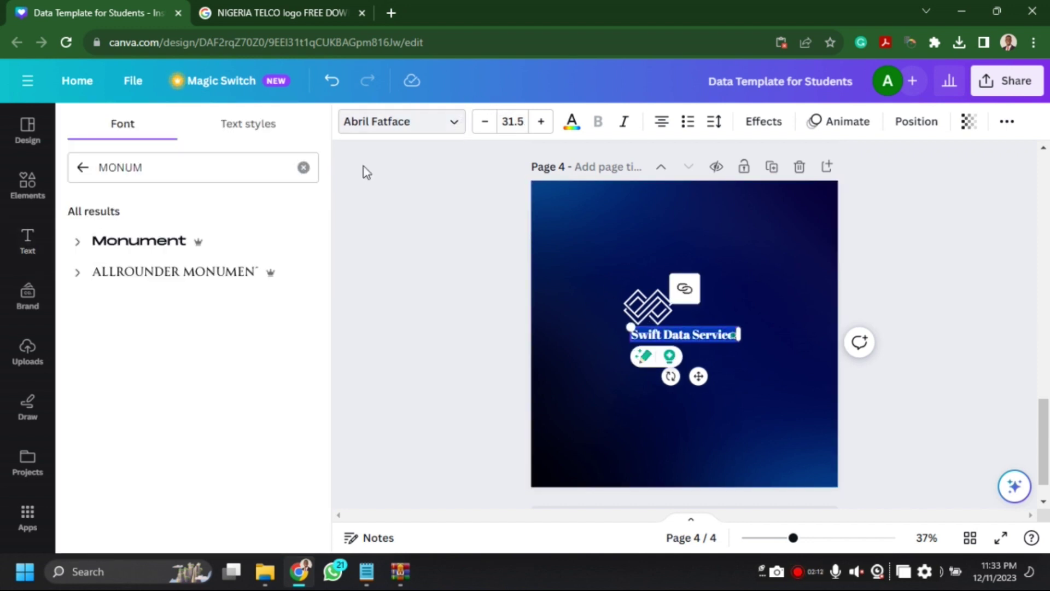
{"action": "left_click", "coordinate": [154, 256]}
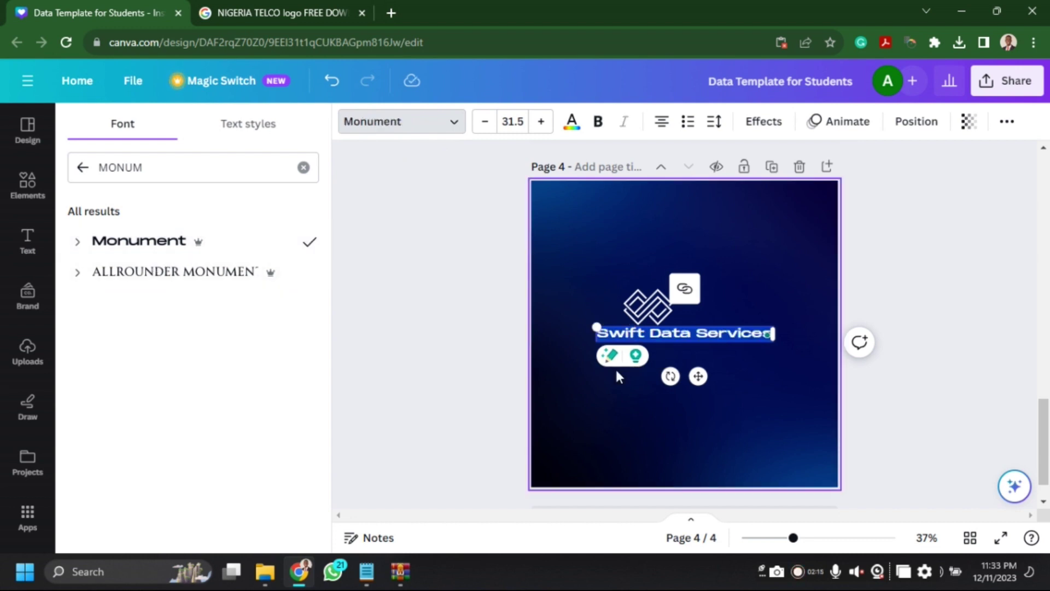
{"action": "left_click", "coordinate": [486, 126]}
{"action": "left_click", "coordinate": [486, 127]}
{"action": "left_click", "coordinate": [485, 127]}
{"action": "left_click", "coordinate": [485, 127]}
{"action": "left_click", "coordinate": [486, 127]}
Scale the logo down to a small icon and place it directly left of the "Swift Data Services" text.
{"action": "left_click_drag", "start_coordinate": [698, 374], "coordinate": [736, 381]}
{"action": "left_click", "coordinate": [669, 316]}
{"action": "left_click_drag", "start_coordinate": [672, 327], "coordinate": [627, 339]}
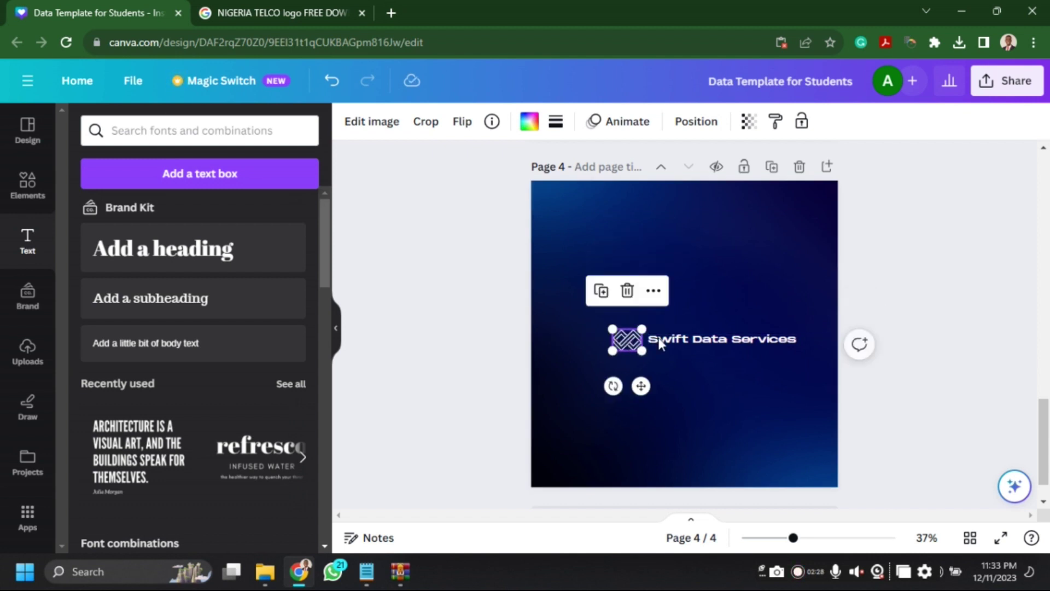
Group the logo with the "Swift Data Services" text and move the group to the top centre of page 4.
{"action": "left_click", "coordinate": [693, 339], "text": "shift"}
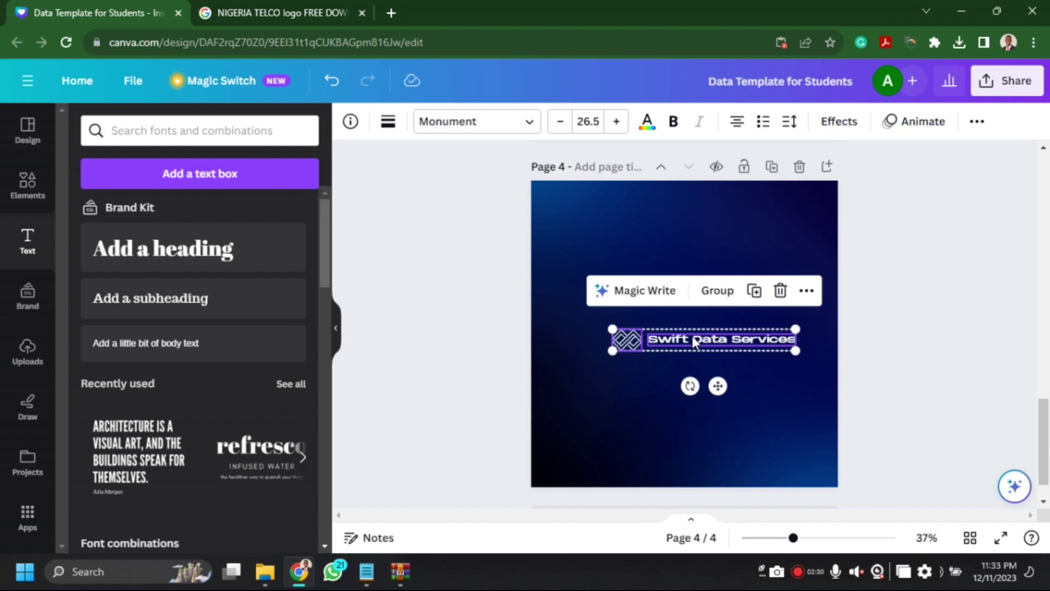
{"action": "key", "text": "ctrl+g"}
{"action": "left_click_drag", "start_coordinate": [691, 336], "coordinate": [681, 214]}
{"action": "left_click", "coordinate": [894, 251]}
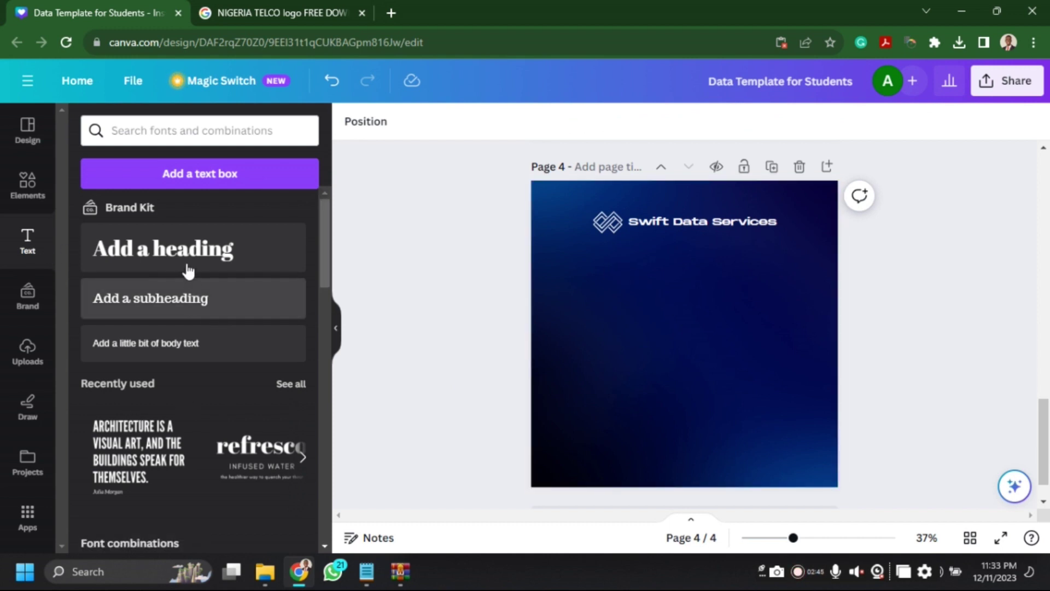
Add a subheading reading "Your #1 Data Plug in Nigeria" at size 38.7 and place it below the company name on page 4.
{"action": "left_click", "coordinate": [184, 296]}
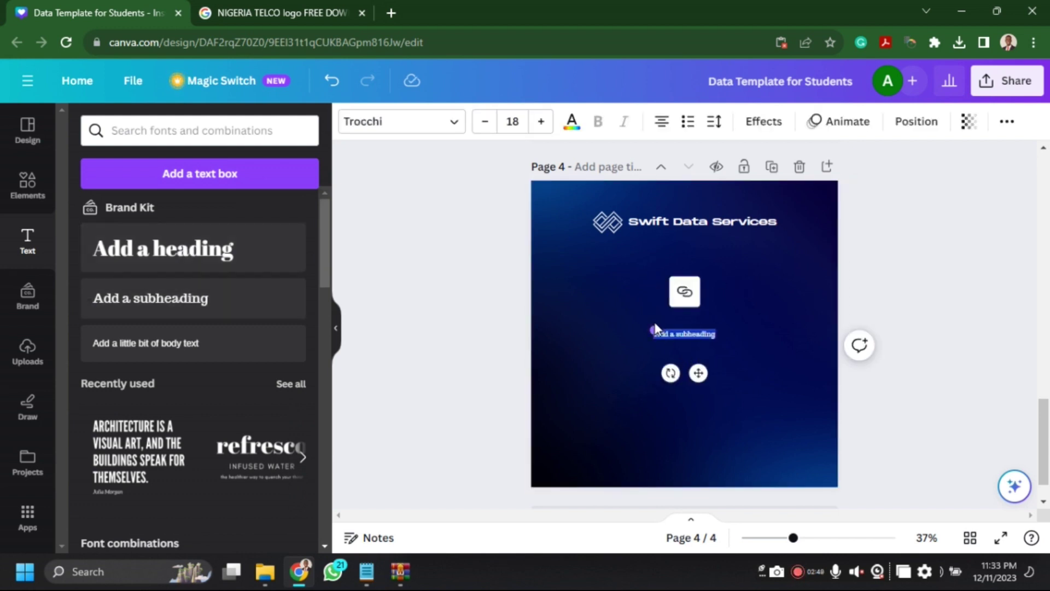
{"action": "left_click_drag", "start_coordinate": [654, 330], "coordinate": [588, 280]}
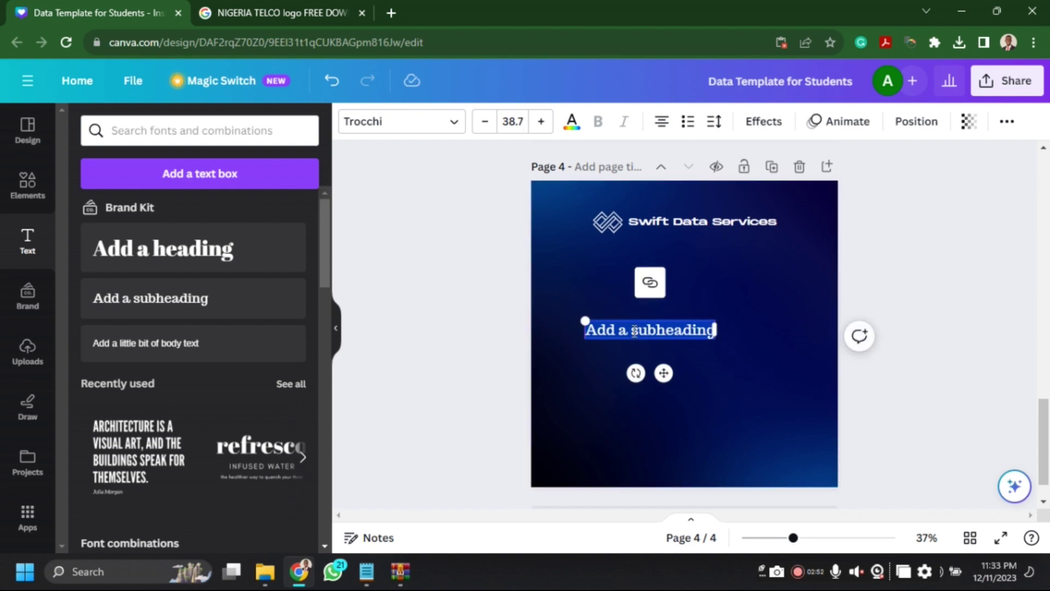
{"action": "type", "text": "Ge"}
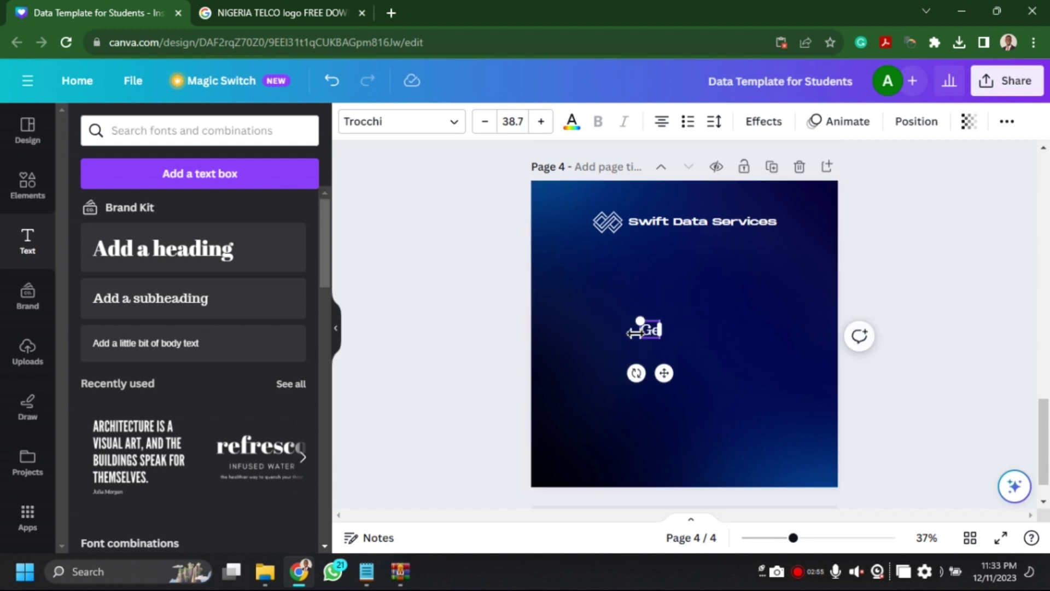
{"action": "key", "text": "BackSpace"}
{"action": "key", "text": "BackSpace"}
{"action": "type", "text": "Yd"}
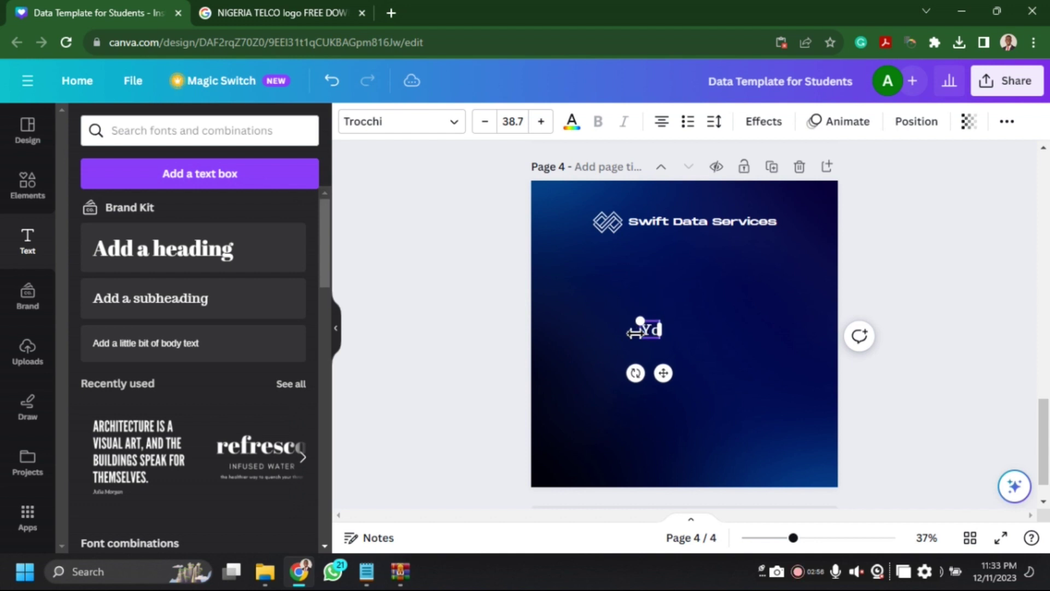
{"action": "type", "text": "ur #1 Data"}
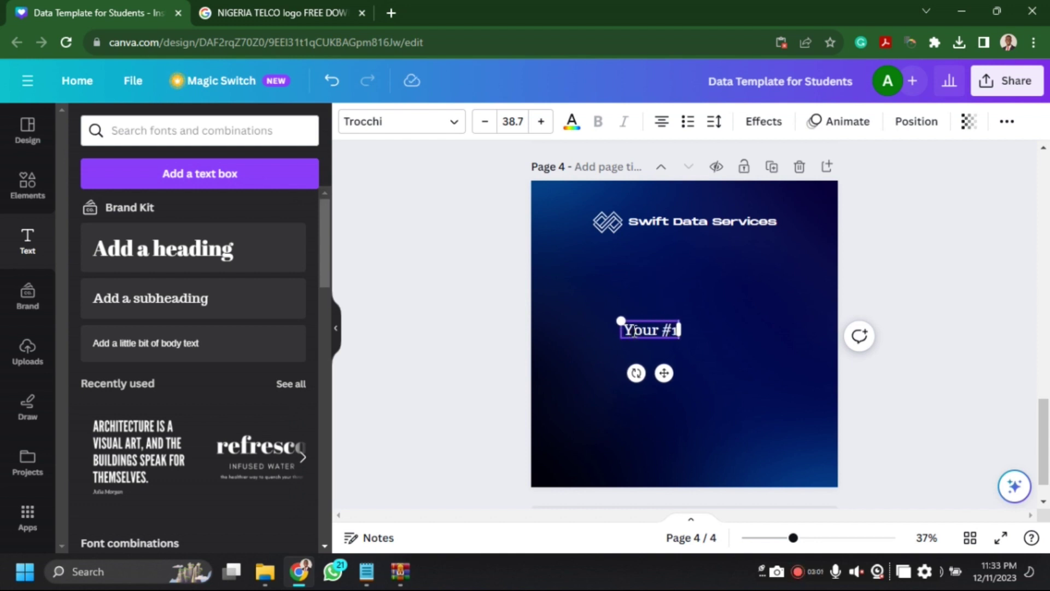
{"action": "type", "text": " Pl"}
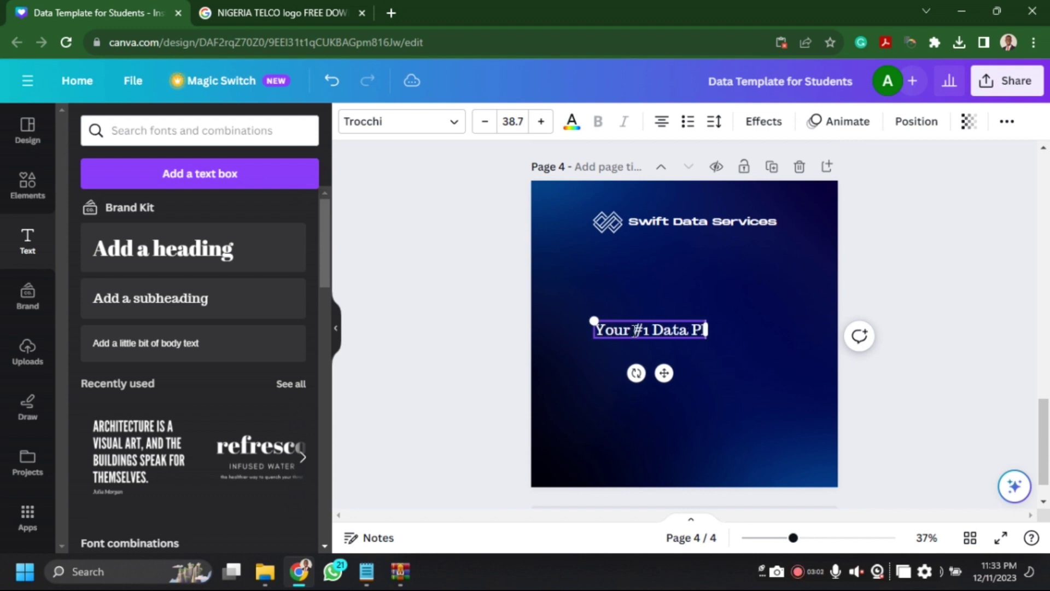
{"action": "type", "text": "ug in Nigeria"}
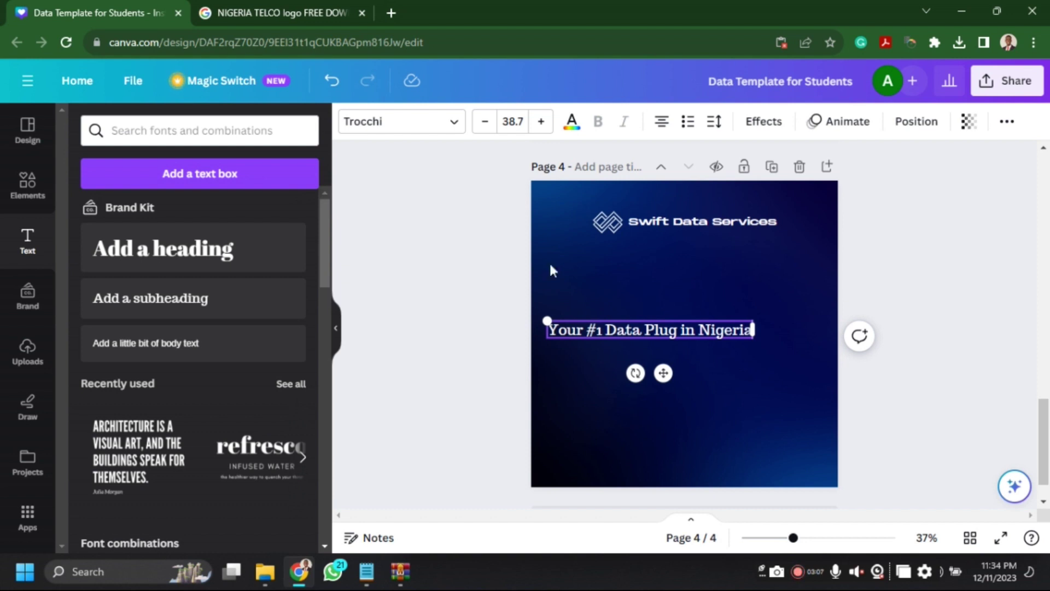
{"action": "left_click_drag", "start_coordinate": [664, 373], "coordinate": [698, 292]}
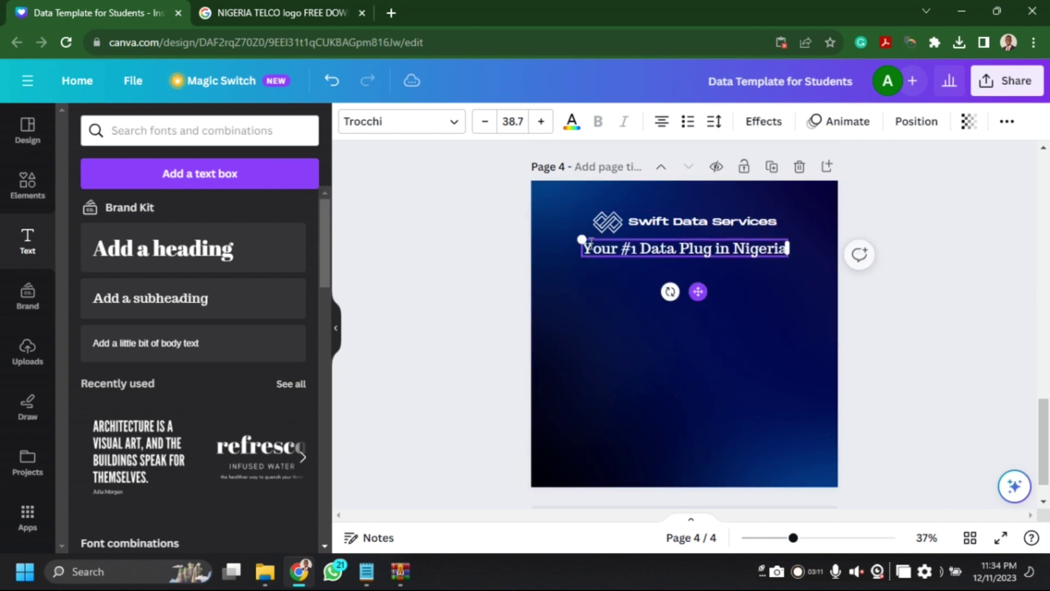
Try the tagline in the Montserrat font.
{"action": "left_click", "coordinate": [455, 129]}
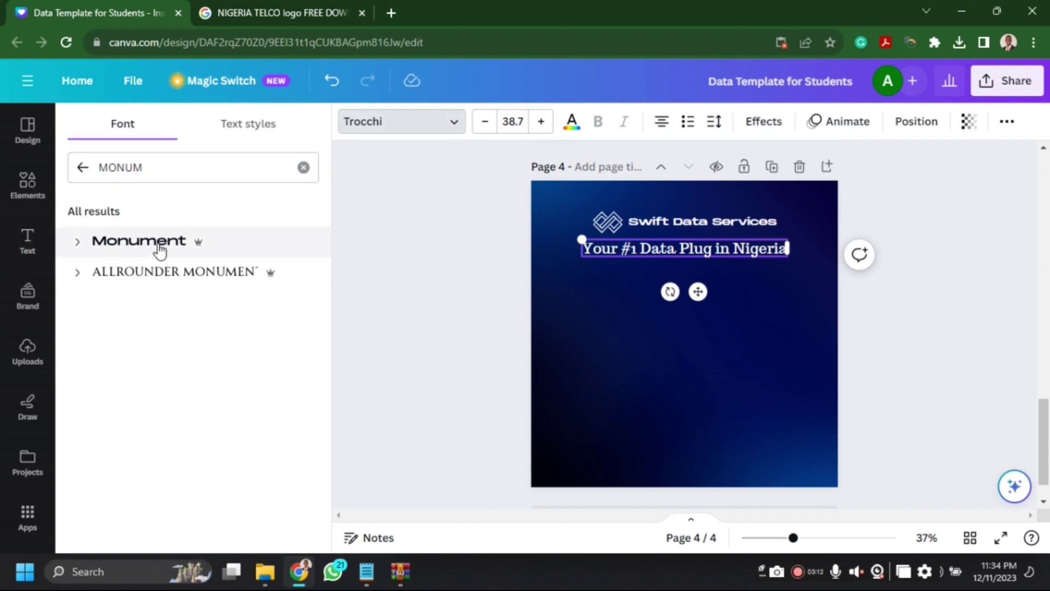
{"action": "left_click", "coordinate": [148, 168]}
{"action": "double_click", "coordinate": [149, 168]}
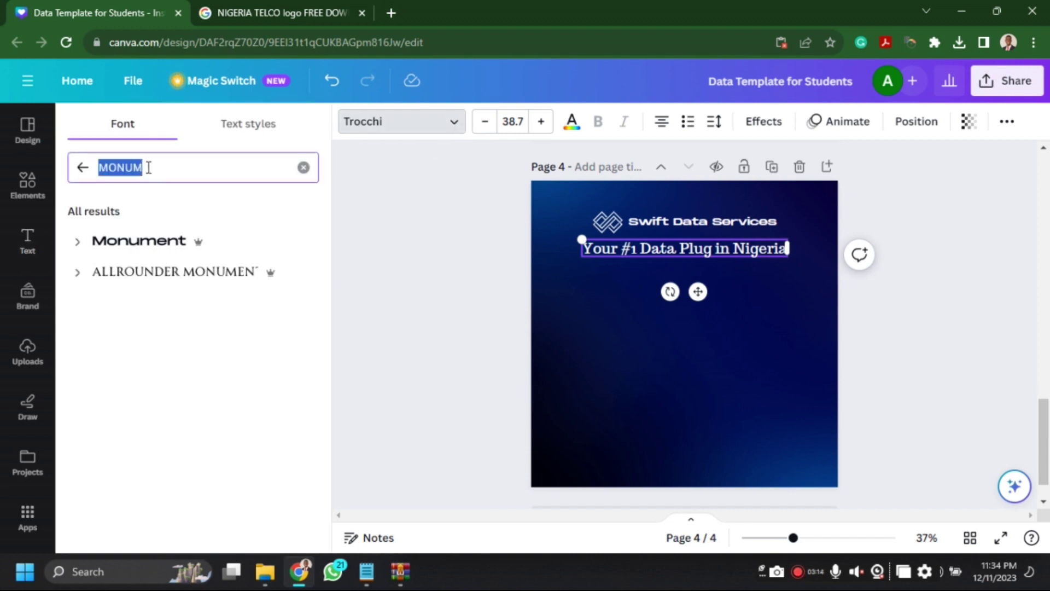
{"action": "type", "text": "monts"}
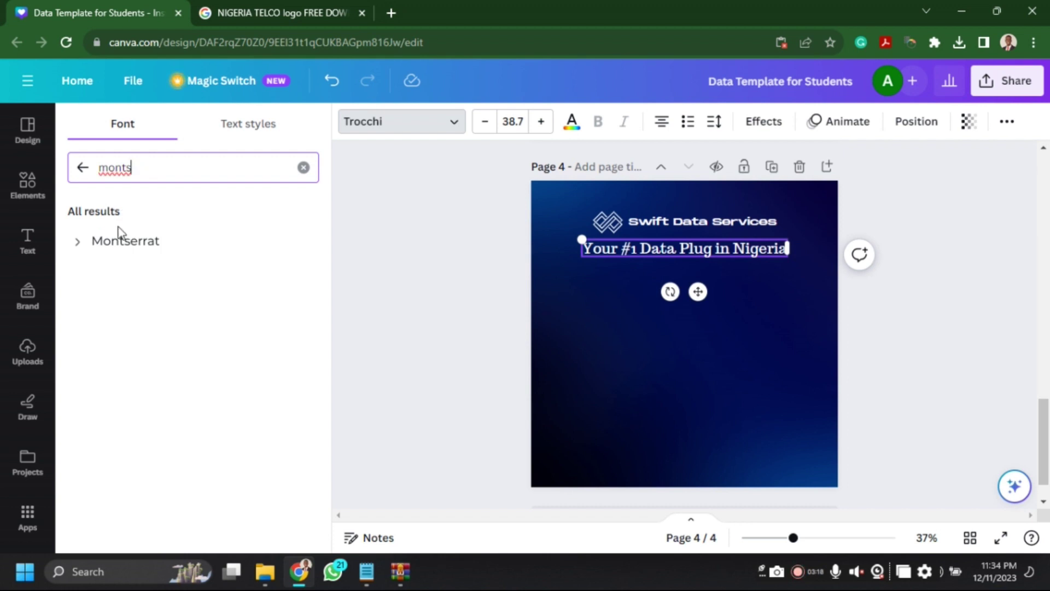
{"action": "left_click", "coordinate": [121, 242]}
Set the tagline's font to Poppins in the Medium weight.
{"action": "left_click", "coordinate": [143, 169]}
{"action": "double_click", "coordinate": [143, 169]}
{"action": "type", "text": "poppi"}
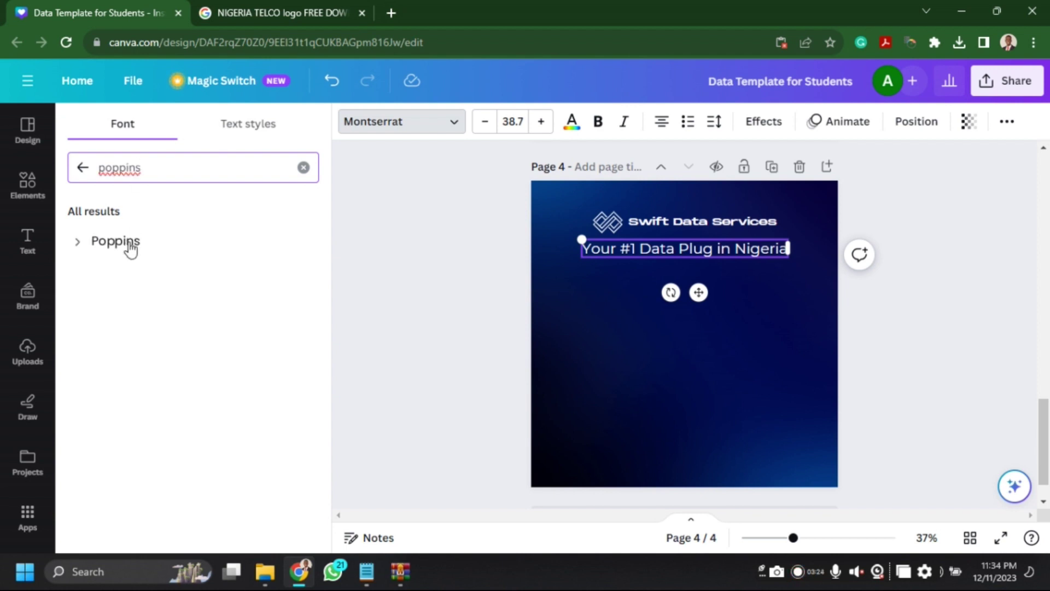
{"action": "left_click", "coordinate": [130, 257]}
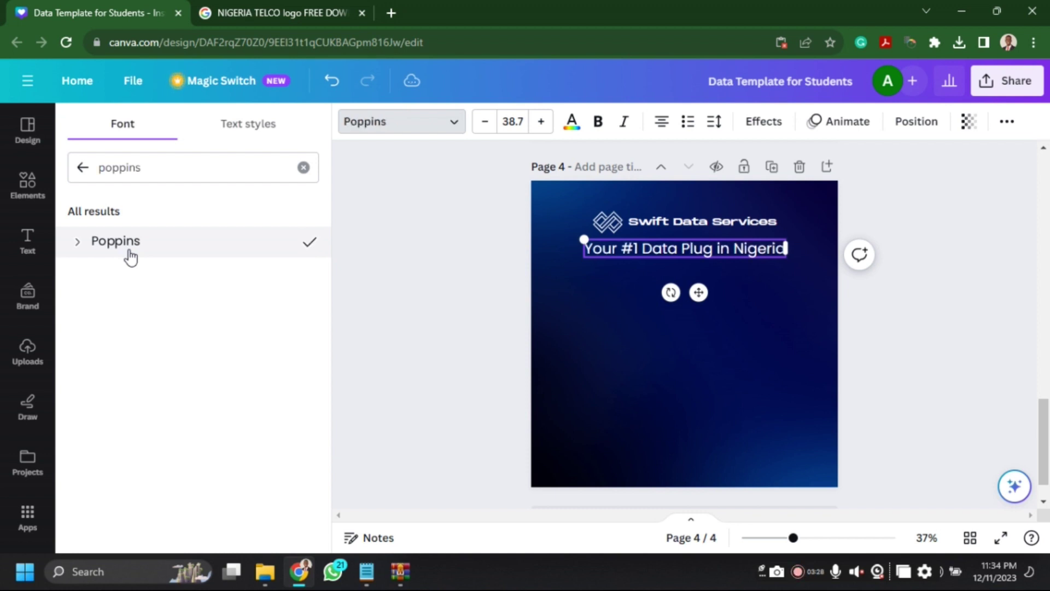
{"action": "left_click", "coordinate": [78, 246]}
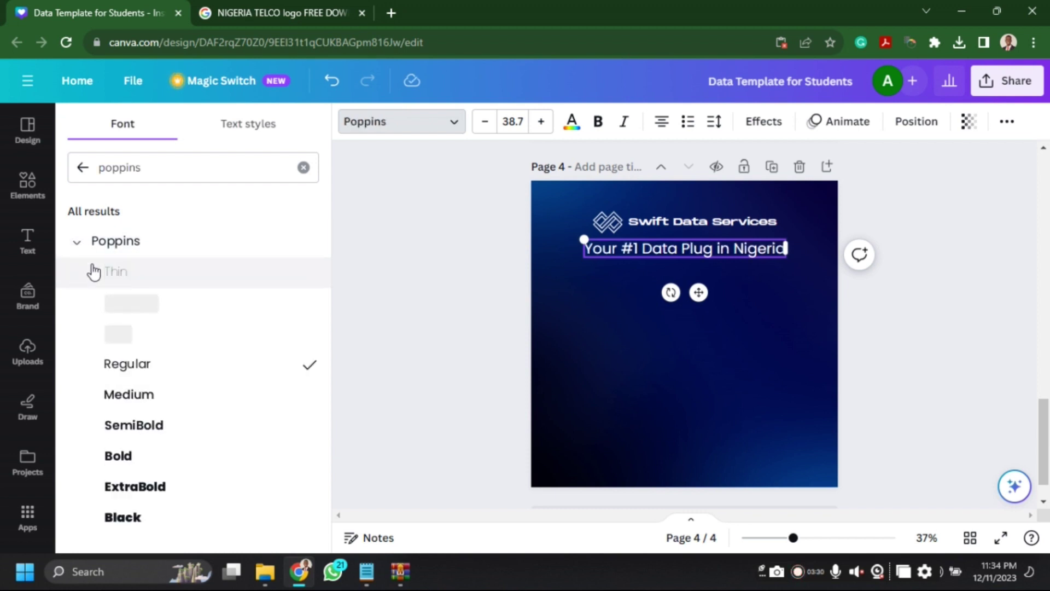
{"action": "left_click", "coordinate": [144, 394]}
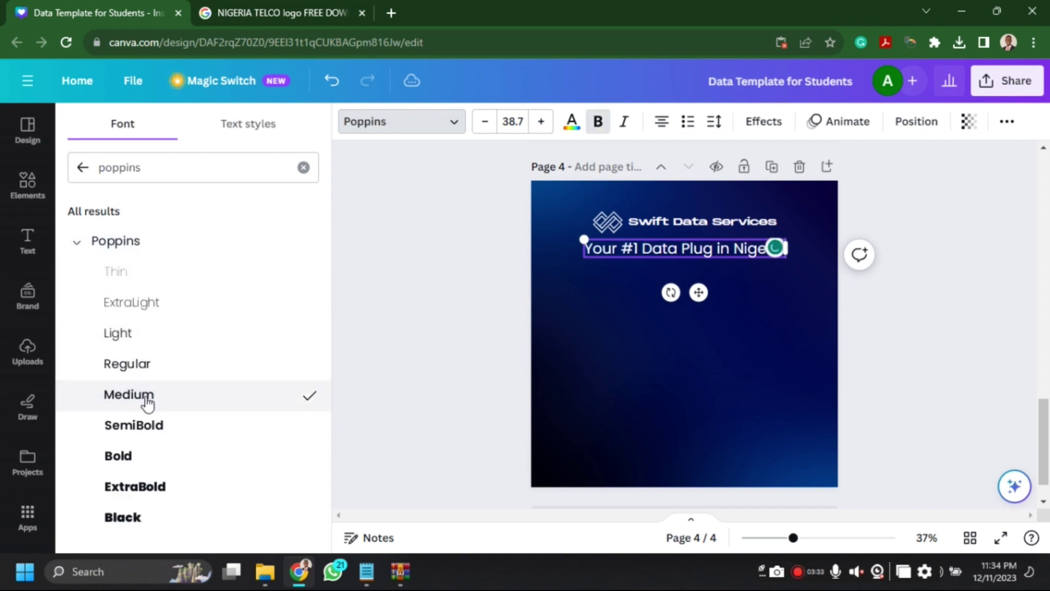
Reduce the tagline's font size to 25.7.
{"action": "left_click", "coordinate": [485, 124]}
{"action": "left_click", "coordinate": [485, 125]}
{"action": "left_click", "coordinate": [485, 125]}
{"action": "left_click", "coordinate": [485, 125]}
{"action": "left_click", "coordinate": [485, 125]}
{"action": "left_click", "coordinate": [485, 124]}
{"action": "left_click", "coordinate": [485, 125]}
{"action": "left_click", "coordinate": [485, 124]}
{"action": "left_click", "coordinate": [486, 125]}
{"action": "left_click", "coordinate": [485, 125]}
{"action": "left_click", "coordinate": [542, 129]}
{"action": "left_click", "coordinate": [542, 129]}
{"action": "left_click", "coordinate": [542, 129]}
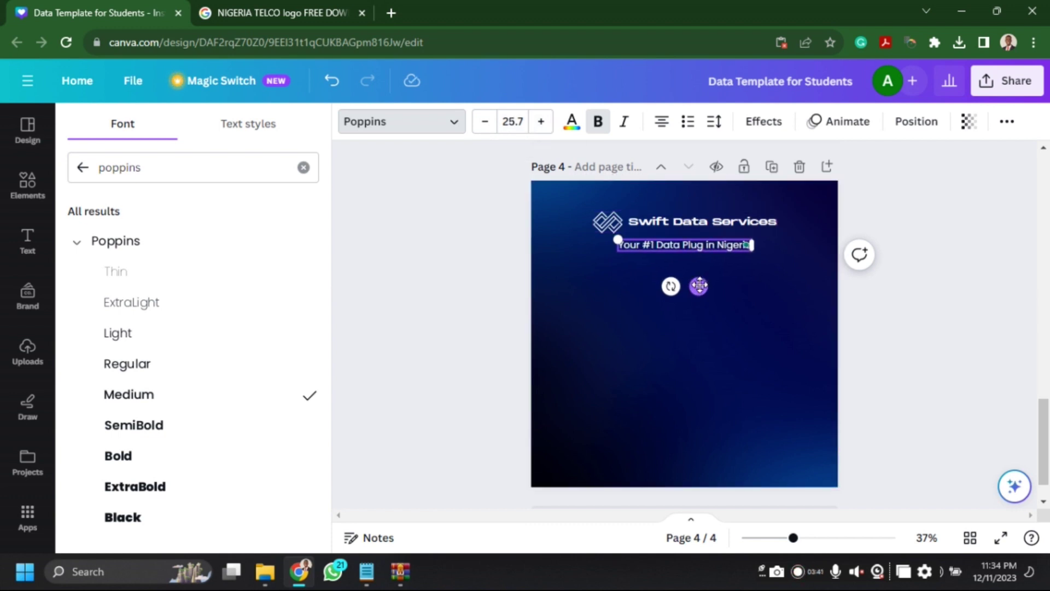
Move the tagline up so it sits centred directly beneath the logo and company name.
{"action": "left_click_drag", "start_coordinate": [701, 281], "coordinate": [702, 275]}
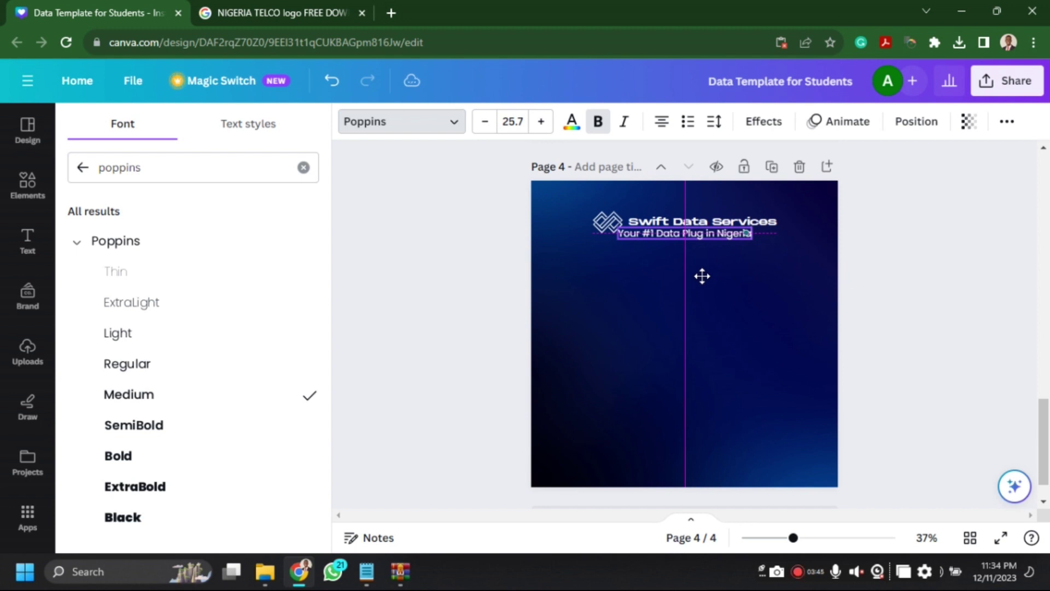
{"action": "left_click_drag", "start_coordinate": [702, 276], "coordinate": [700, 279]}
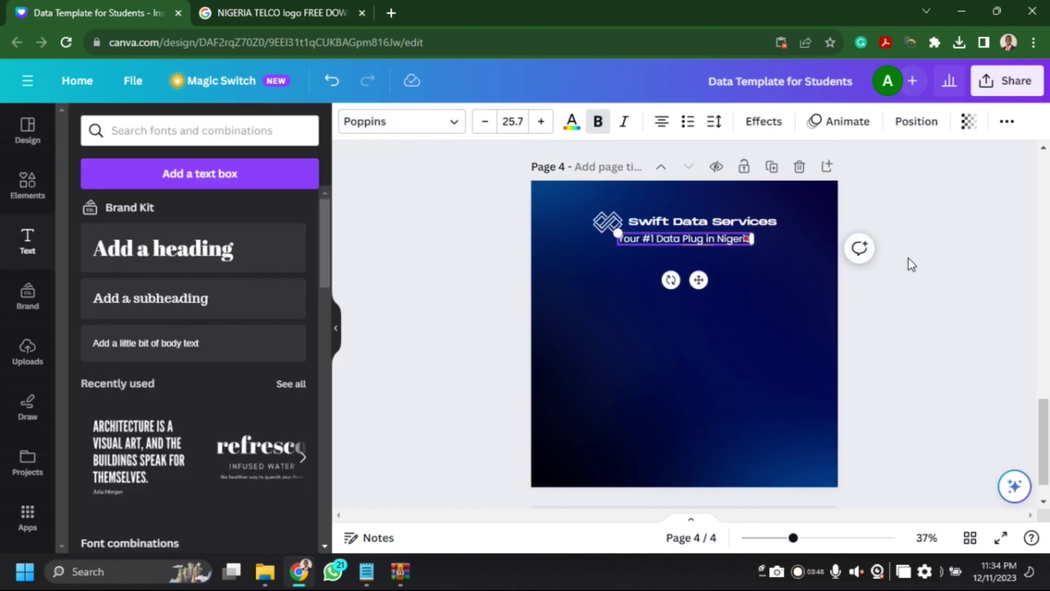
{"action": "left_click", "coordinate": [908, 259]}
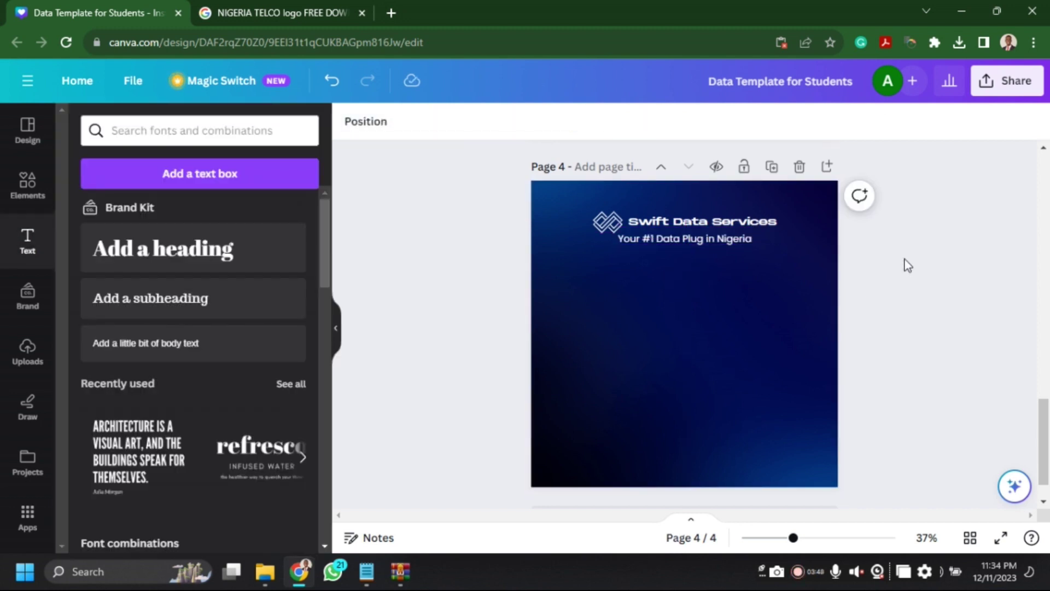
Shrink the tagline further and tuck it closely under the company name, centred on the page.
{"action": "left_click", "coordinate": [708, 239]}
{"action": "left_click_drag", "start_coordinate": [701, 279], "coordinate": [724, 274]}
{"action": "left_click", "coordinate": [490, 124]}
{"action": "left_click", "coordinate": [489, 125]}
{"action": "left_click", "coordinate": [490, 124]}
{"action": "left_click", "coordinate": [490, 125]}
{"action": "left_click", "coordinate": [489, 125]}
{"action": "left_click", "coordinate": [490, 125]}
{"action": "left_click", "coordinate": [490, 125]}
{"action": "left_click_drag", "start_coordinate": [723, 271], "coordinate": [696, 277]}
{"action": "left_click", "coordinate": [905, 272]}
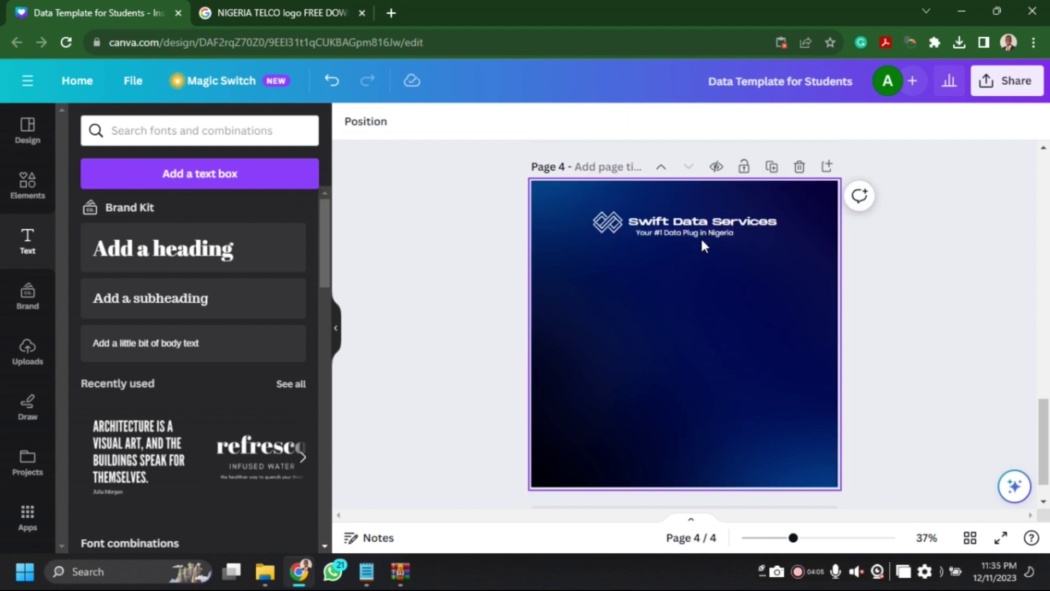
Move the tagline so its end lines up with the right edge of "Swift Data Services".
{"action": "left_click", "coordinate": [701, 234]}
{"action": "left_click_drag", "start_coordinate": [699, 272], "coordinate": [741, 269]}
{"action": "left_click", "coordinate": [897, 268]}
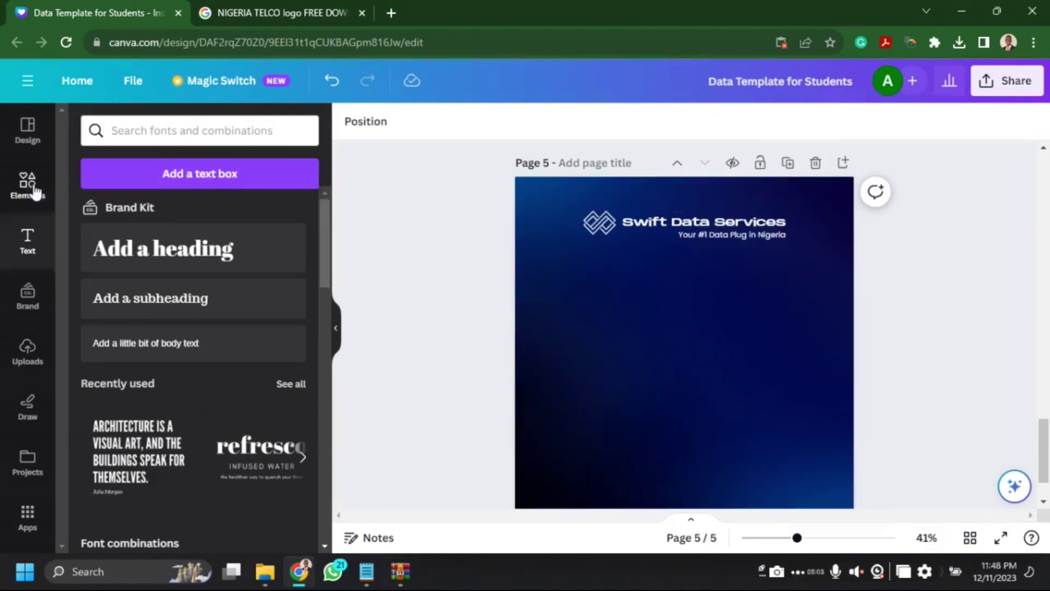
Search the elements library for a rectangle shape.
{"action": "left_click", "coordinate": [30, 190]}
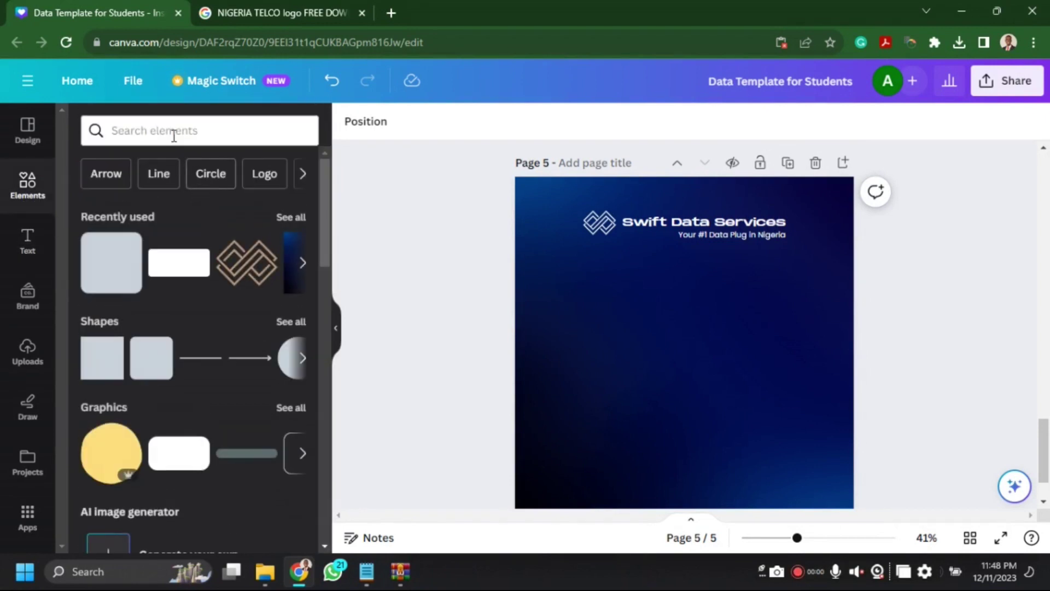
{"action": "left_click", "coordinate": [170, 130]}
{"action": "type", "text": "RECTA"}
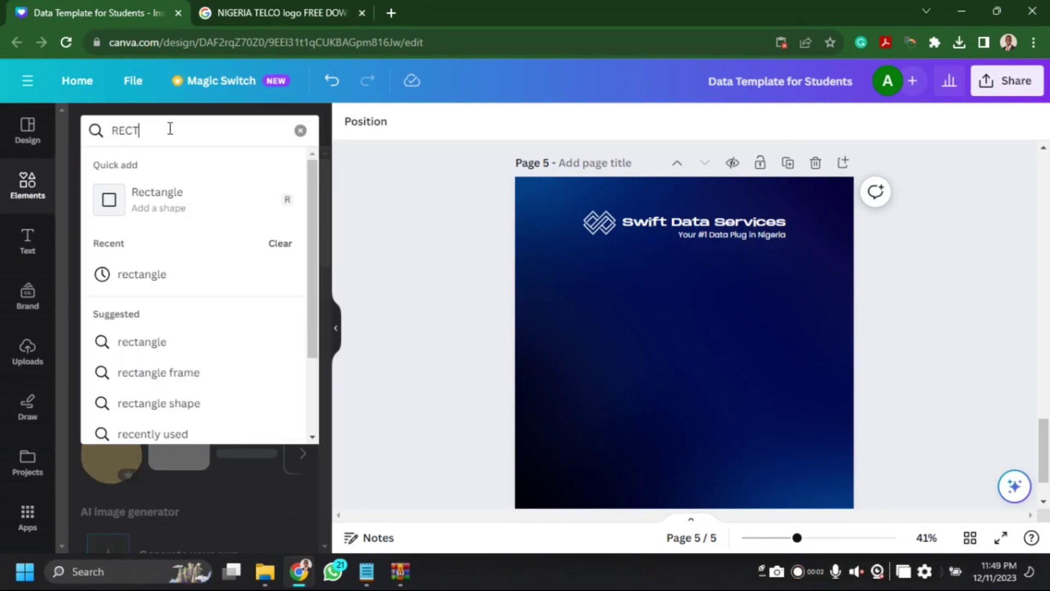
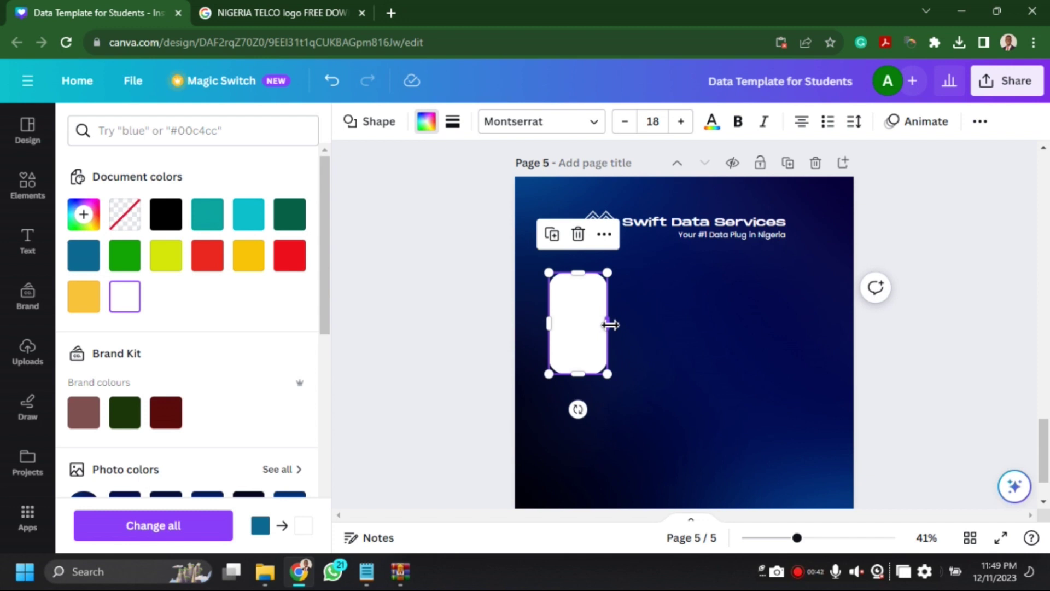
Duplicate the white rounded rectangle three times on page 5 to form a horizontal row of four.
{"action": "key", "text": "ctrl+d"}
{"action": "left_click_drag", "start_coordinate": [583, 316], "coordinate": [763, 296]}
{"action": "key", "text": "ctrl+d"}
{"action": "key", "text": "ctrl+d"}
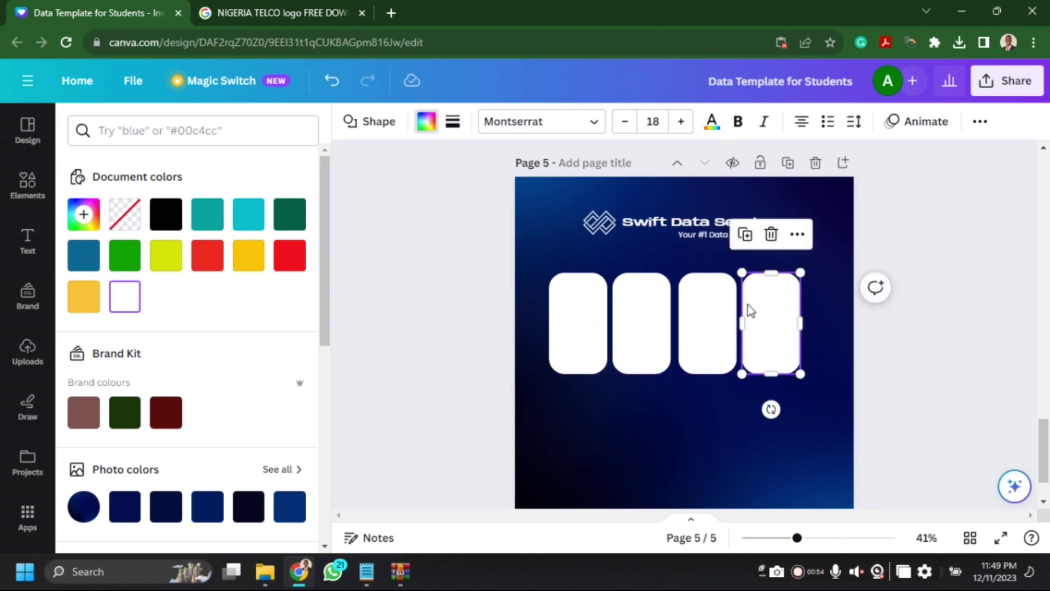
Select all four white rectangles and space them evenly horizontally.
{"action": "left_click", "coordinate": [709, 308], "text": "shift"}
{"action": "left_click", "coordinate": [636, 313], "text": "shift"}
{"action": "left_click", "coordinate": [566, 311], "text": "shift"}
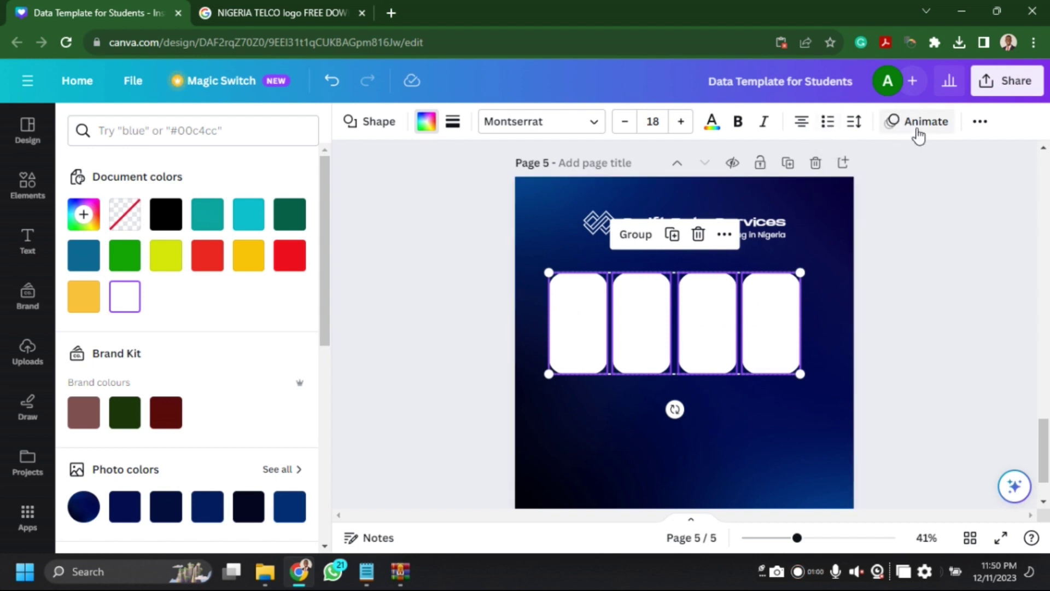
{"action": "left_click", "coordinate": [980, 121]}
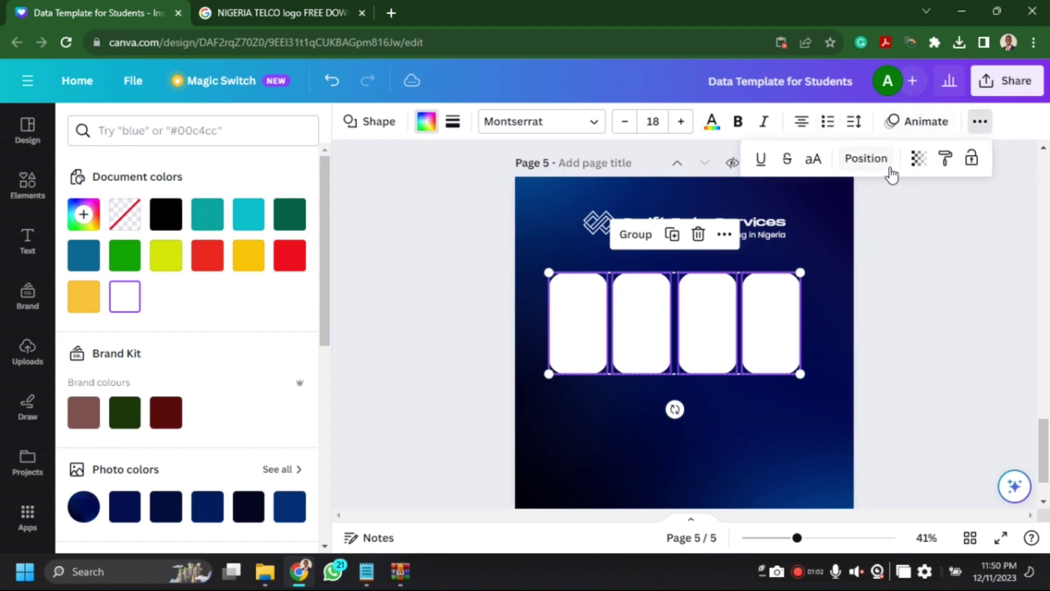
{"action": "left_click", "coordinate": [874, 160]}
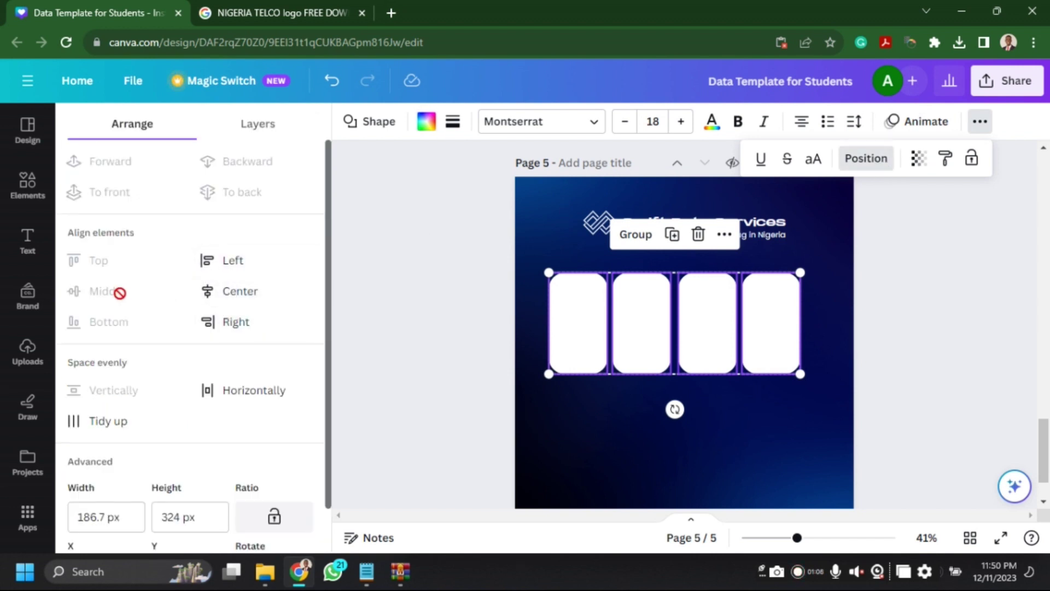
{"action": "left_click", "coordinate": [268, 402]}
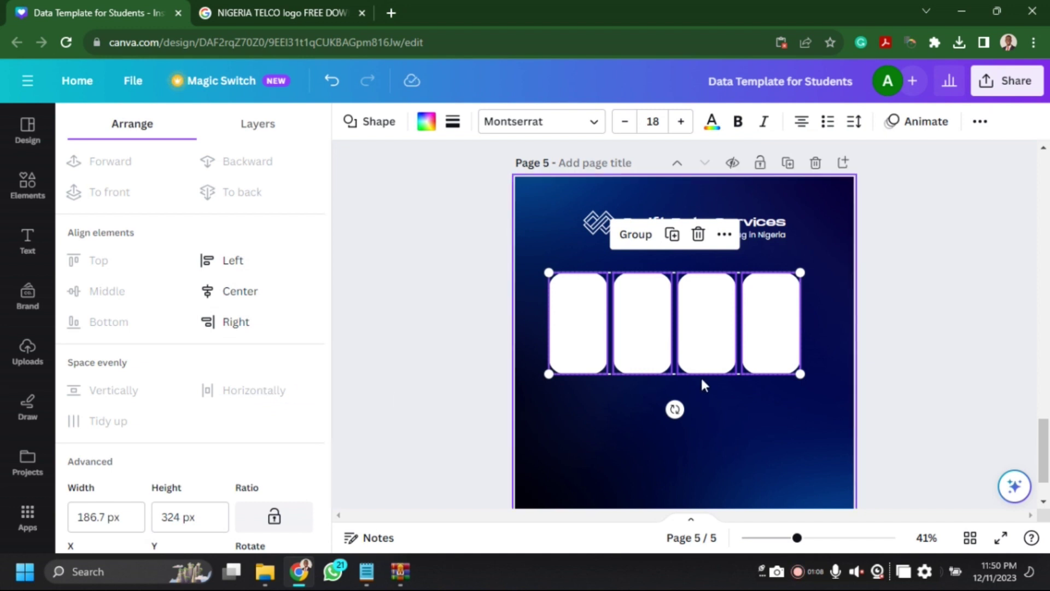
Centre the row of four rectangles on the page and enlarge each one to about 201 by 349 px.
{"action": "left_click_drag", "start_coordinate": [710, 317], "coordinate": [720, 316]}
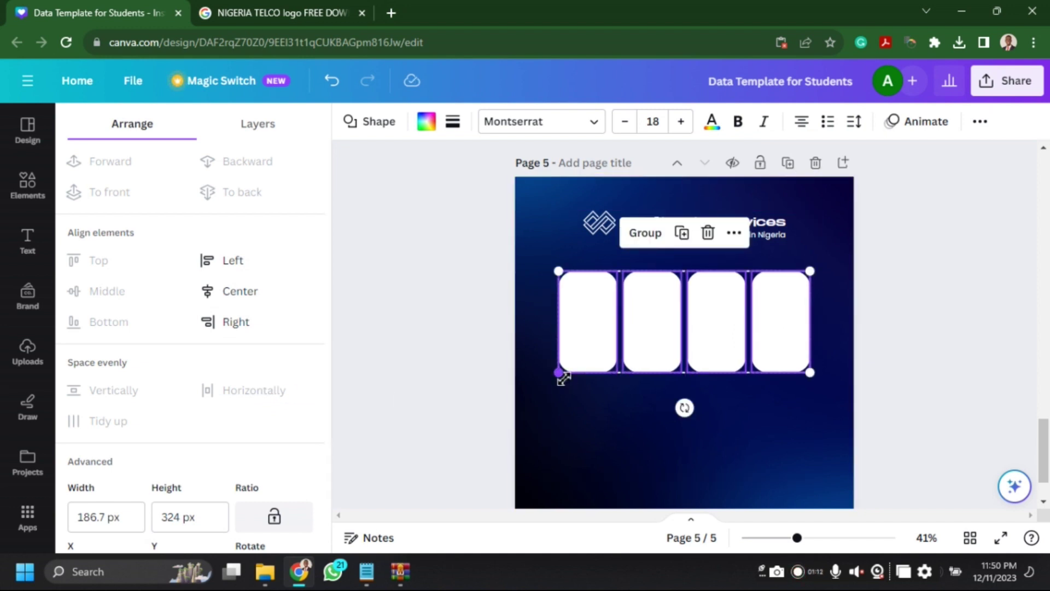
{"action": "left_click_drag", "start_coordinate": [559, 373], "coordinate": [554, 385]}
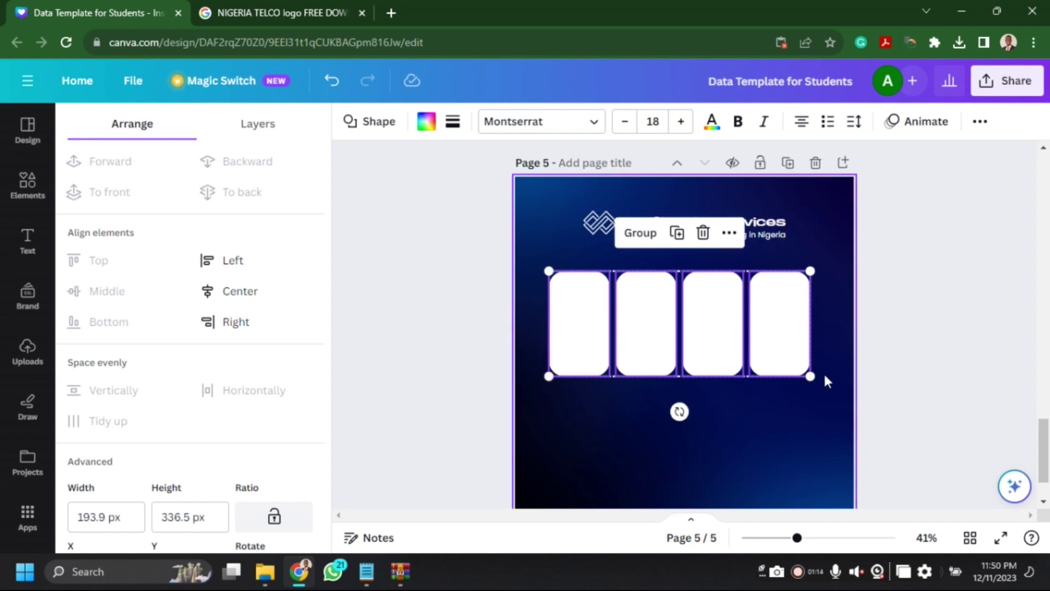
{"action": "left_click_drag", "start_coordinate": [813, 376], "coordinate": [827, 383]}
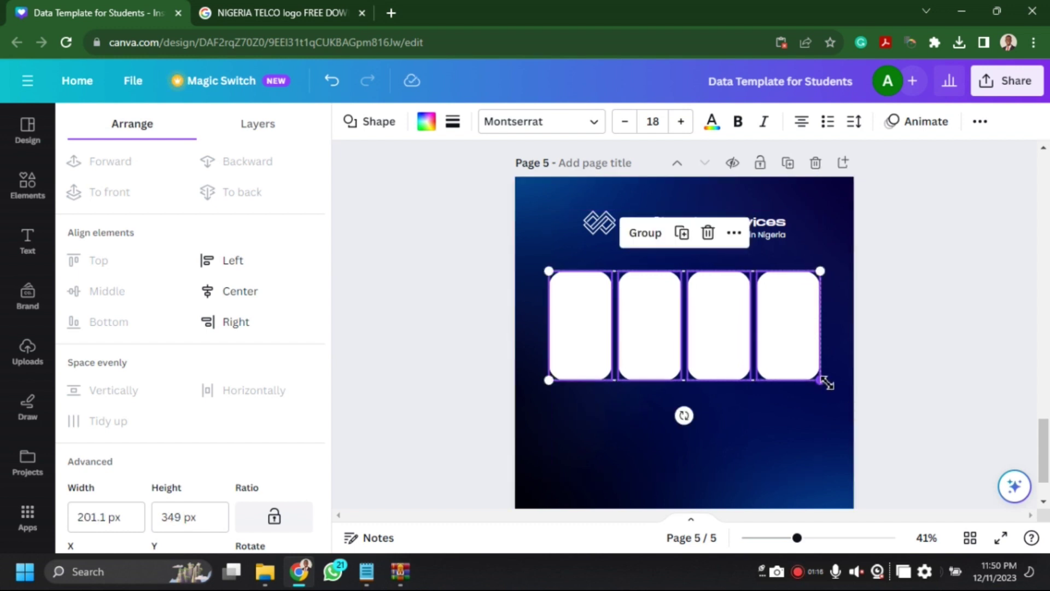
{"action": "key", "text": "Escape"}
{"action": "left_click", "coordinate": [967, 267]}
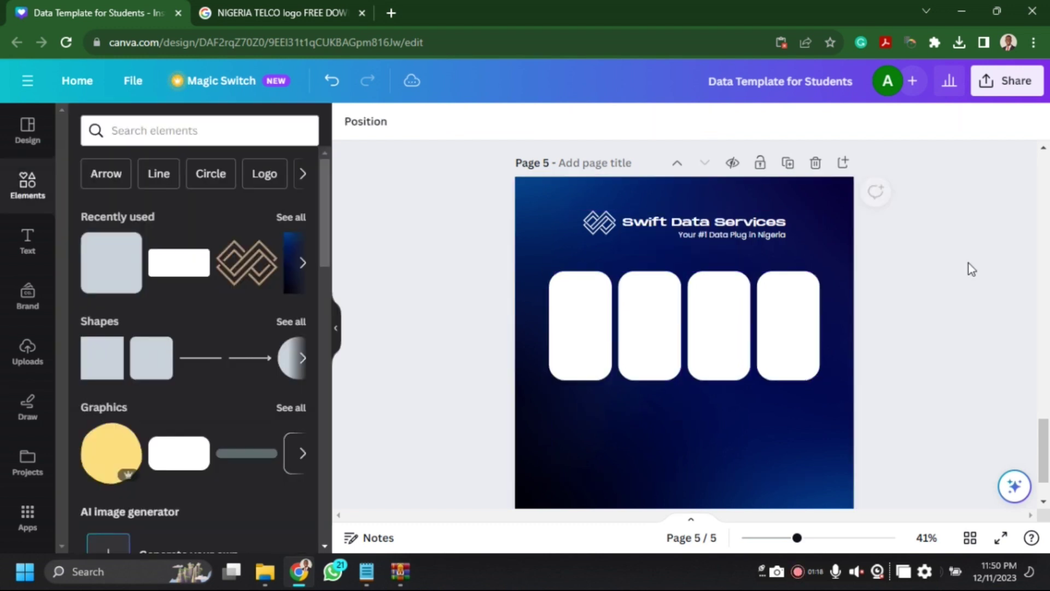
Delete the second, third and fourth white rectangles, keeping only the leftmost one.
{"action": "left_click", "coordinate": [811, 324]}
{"action": "key", "text": "Delete"}
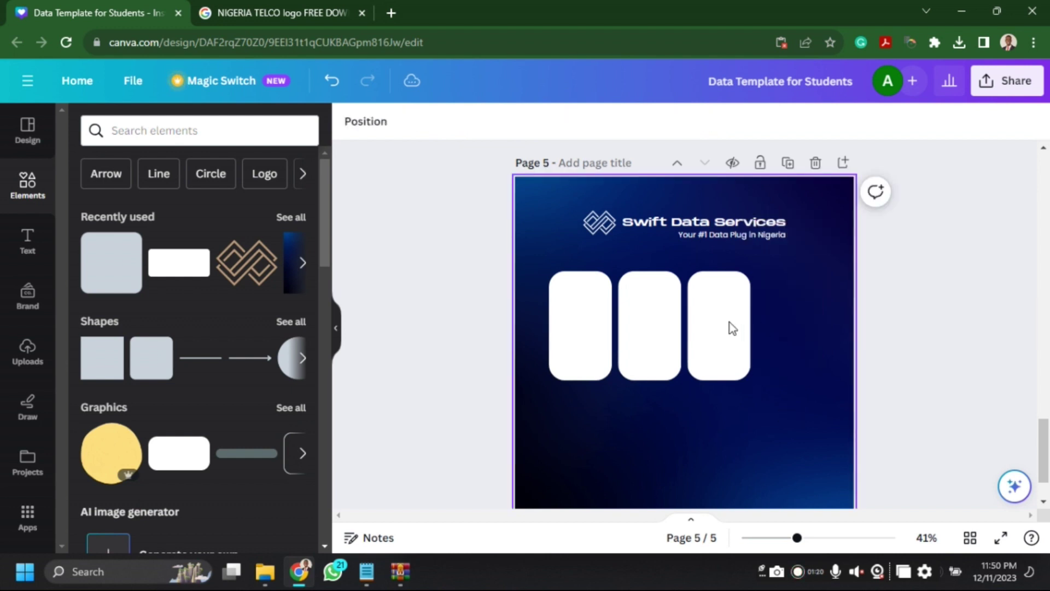
{"action": "left_click", "coordinate": [731, 327]}
{"action": "key", "text": "Delete"}
{"action": "left_click", "coordinate": [677, 317]}
{"action": "key", "text": "Delete"}
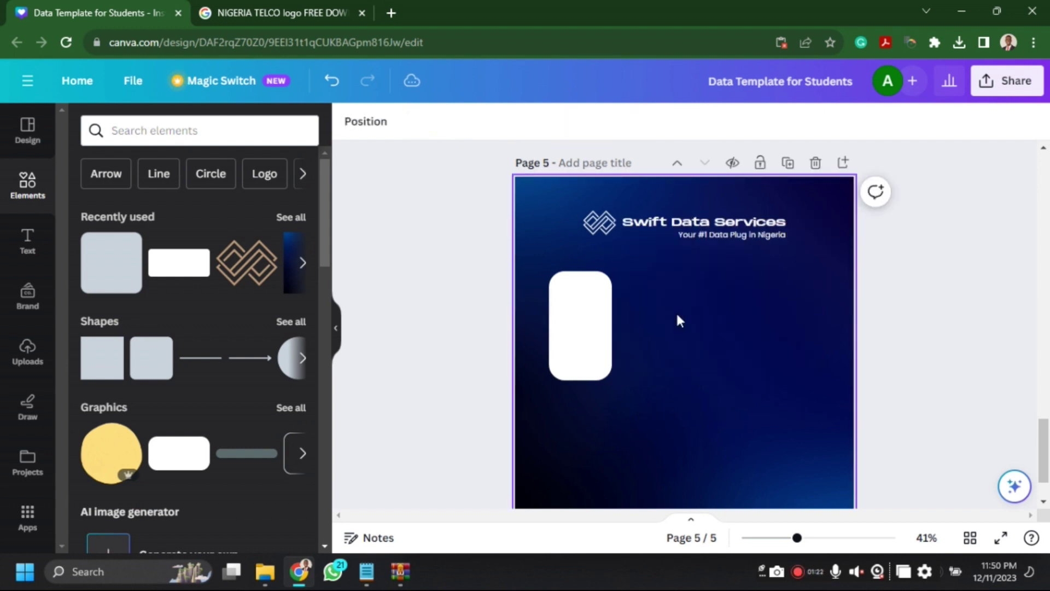
Copy the heading "MTN" from the Notepad notes and paste it as a text box on page 5 in Canva.
{"action": "left_click", "coordinate": [367, 574]}
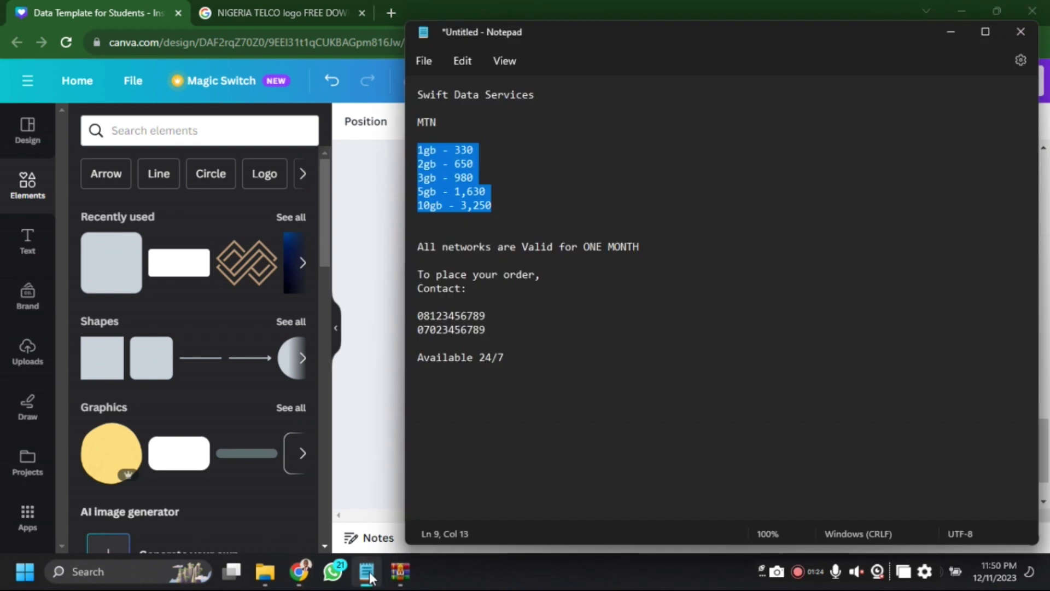
{"action": "left_click_drag", "start_coordinate": [444, 122], "coordinate": [414, 122]}
{"action": "key", "text": "ctrl+c"}
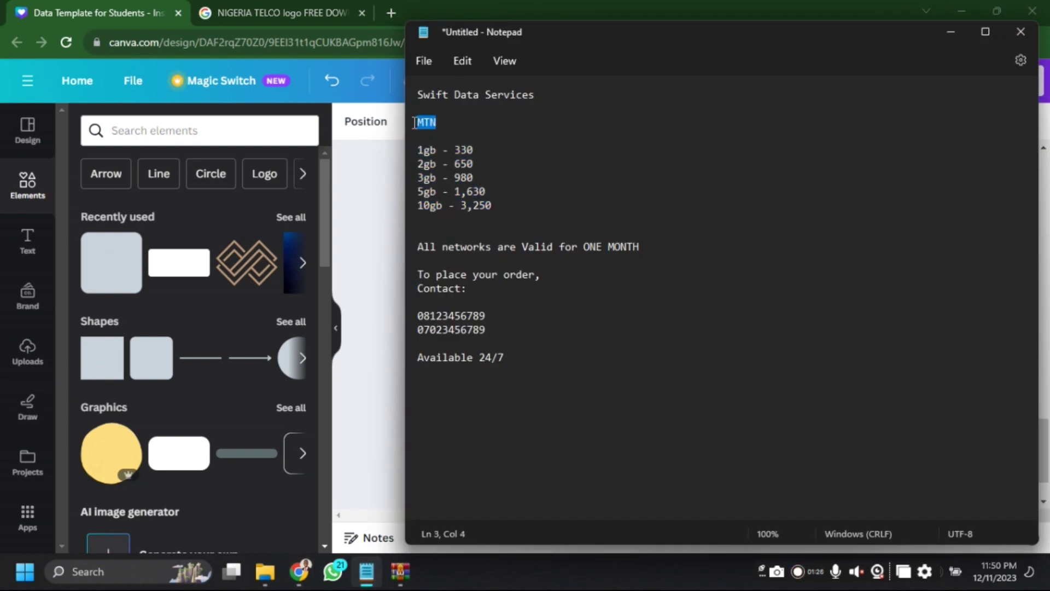
{"action": "left_click", "coordinate": [376, 212]}
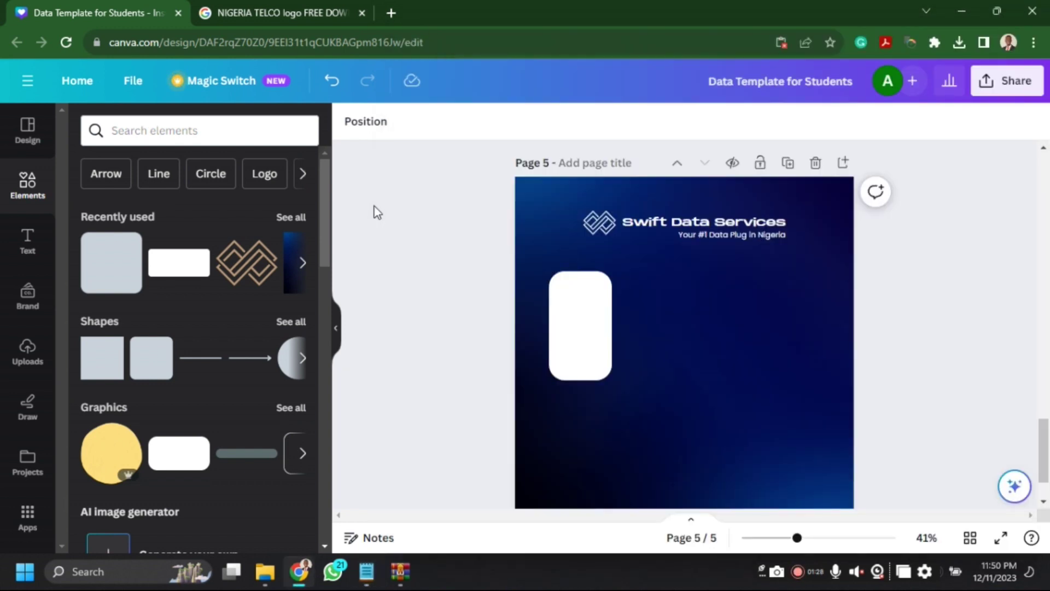
{"action": "key", "text": "ctrl+v"}
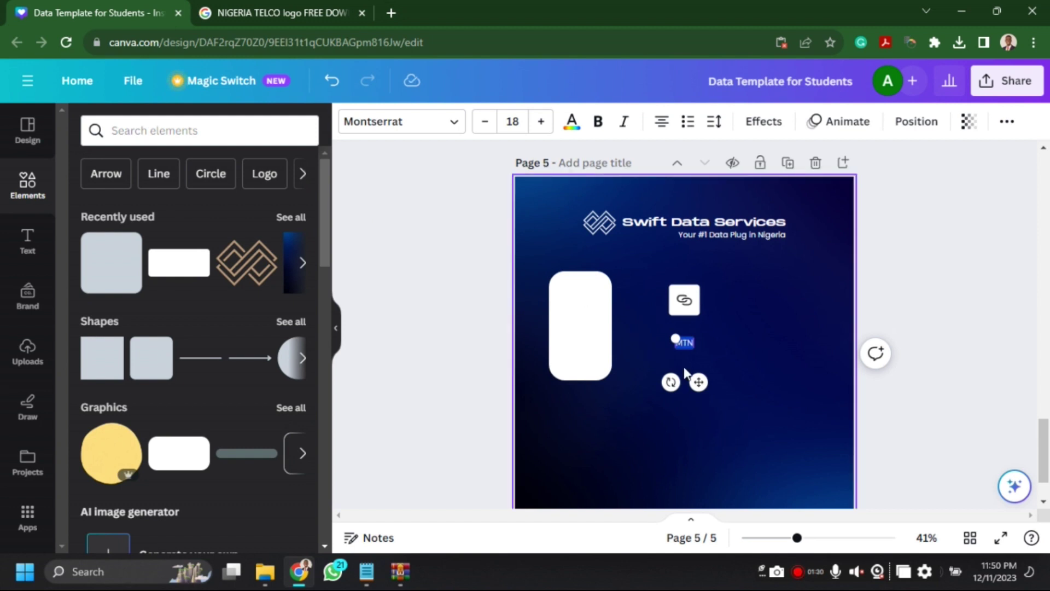
{"action": "left_click_drag", "start_coordinate": [698, 382], "coordinate": [724, 395]}
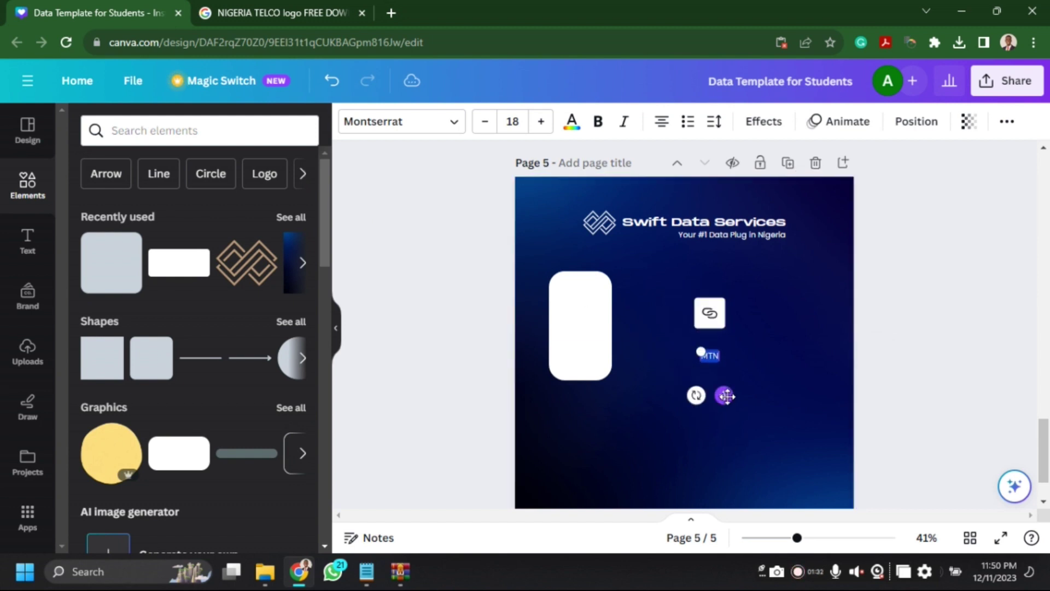
Set the MTN text to Poppins ExtraBold and move it onto the upper part of the white card.
{"action": "left_click", "coordinate": [449, 131]}
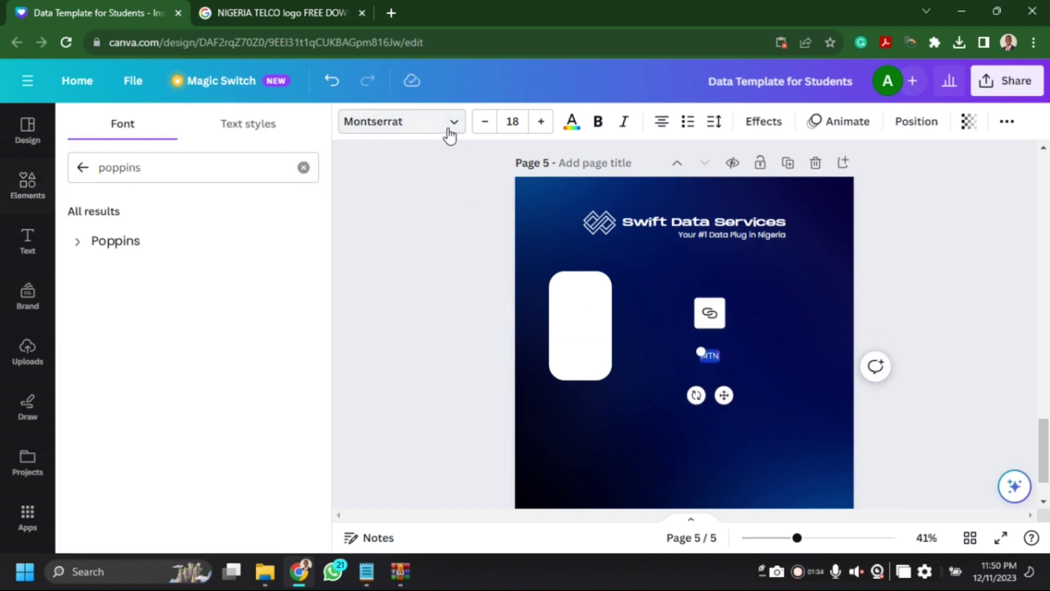
{"action": "left_click", "coordinate": [77, 242]}
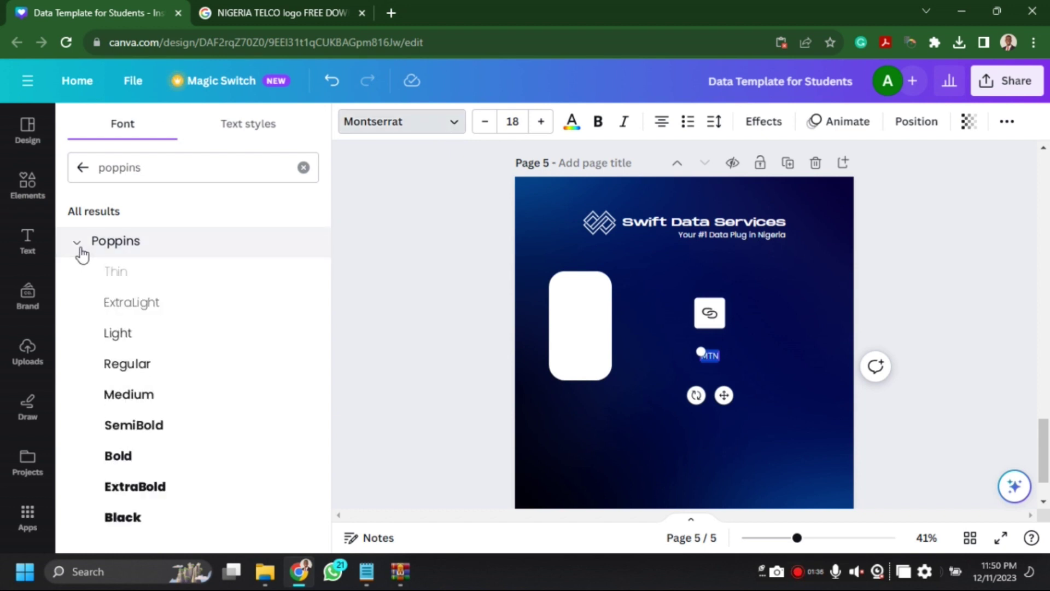
{"action": "left_click", "coordinate": [161, 498]}
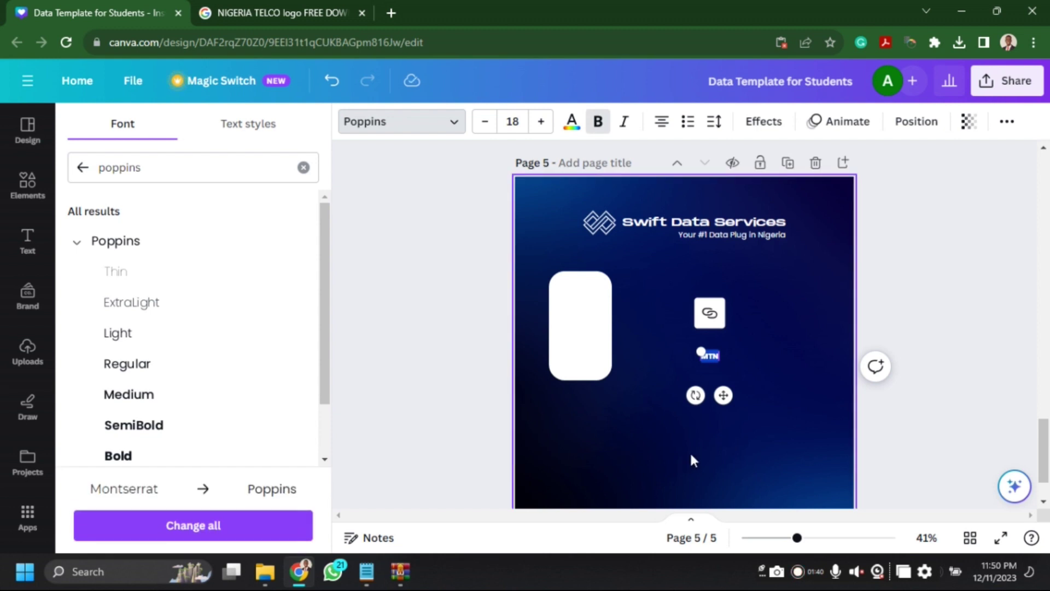
{"action": "left_click_drag", "start_coordinate": [723, 395], "coordinate": [593, 340]}
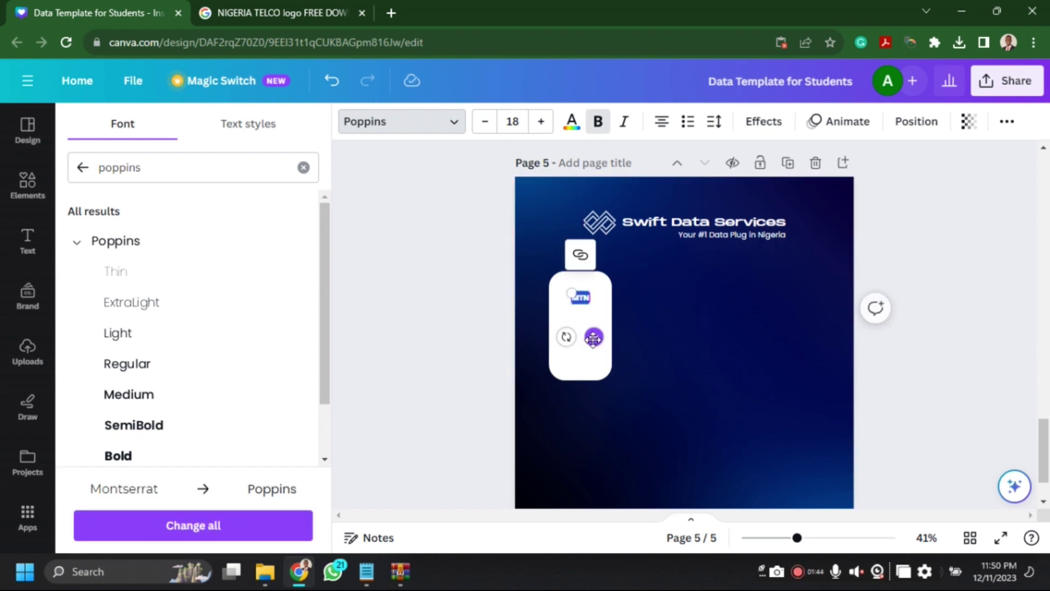
Switch to Notepad, add "#" before each of the five data prices, and copy the whole price list.
{"action": "left_click", "coordinate": [367, 572]}
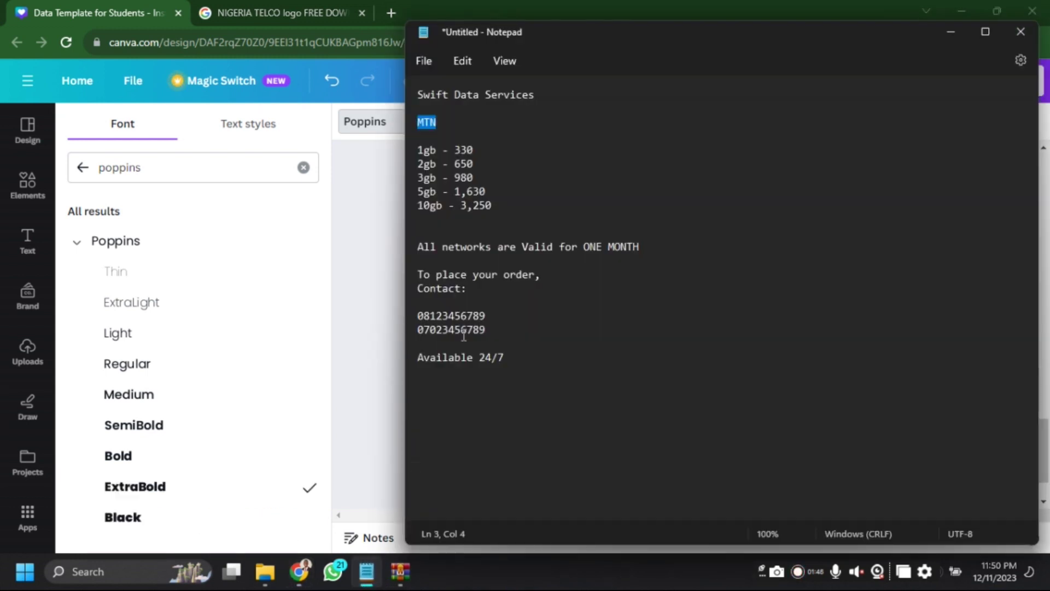
{"action": "left_click", "coordinate": [458, 206]}
{"action": "key", "text": "BackSpace"}
{"action": "type", "text": "#"}
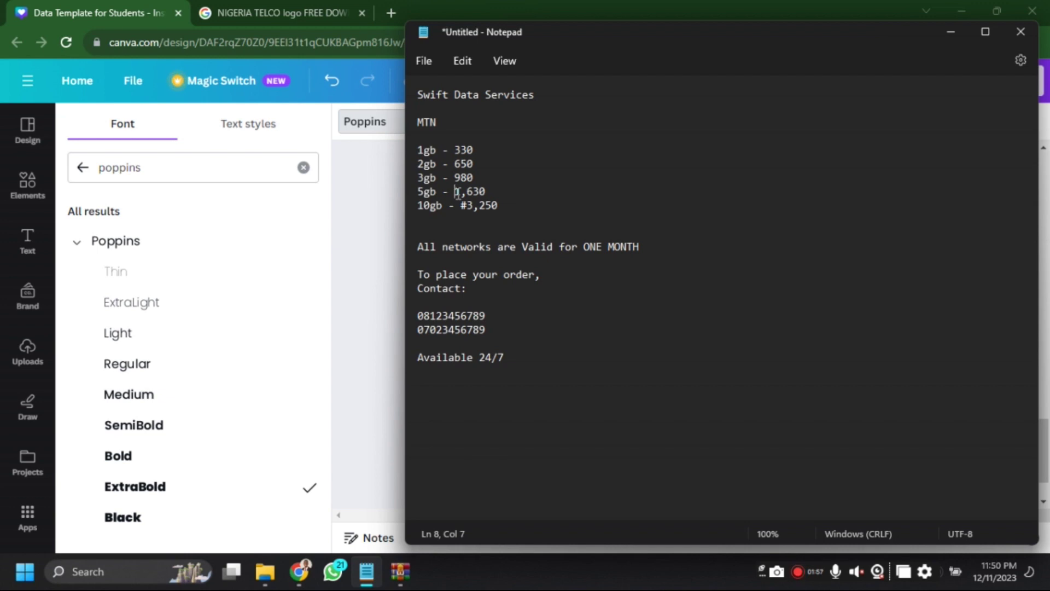
{"action": "type", "text": "#"}
{"action": "type", "text": "#"}
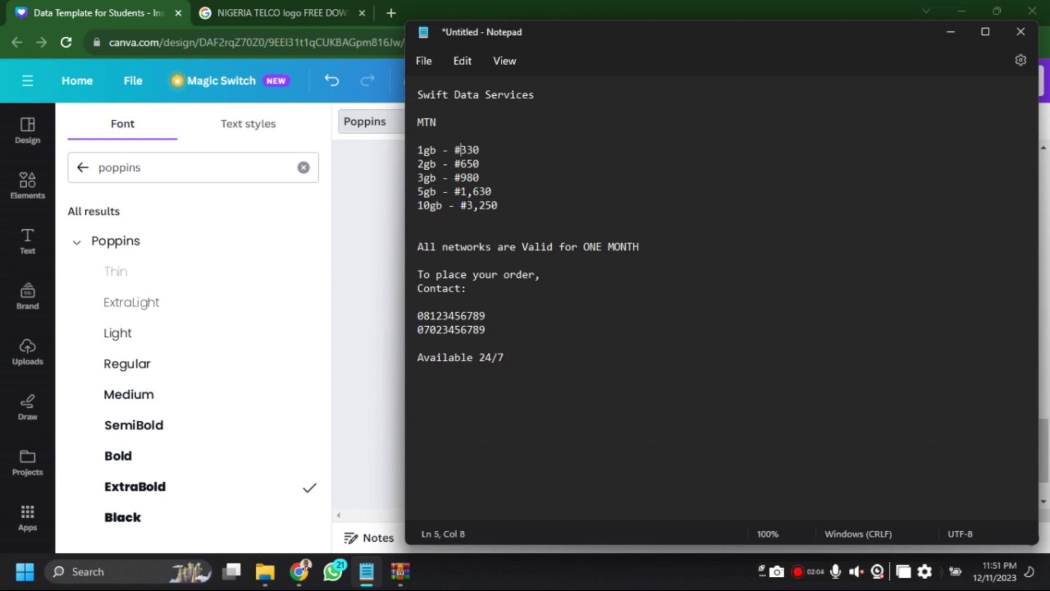
{"action": "left_click_drag", "start_coordinate": [499, 205], "coordinate": [413, 153]}
{"action": "key", "text": "ctrl+c"}
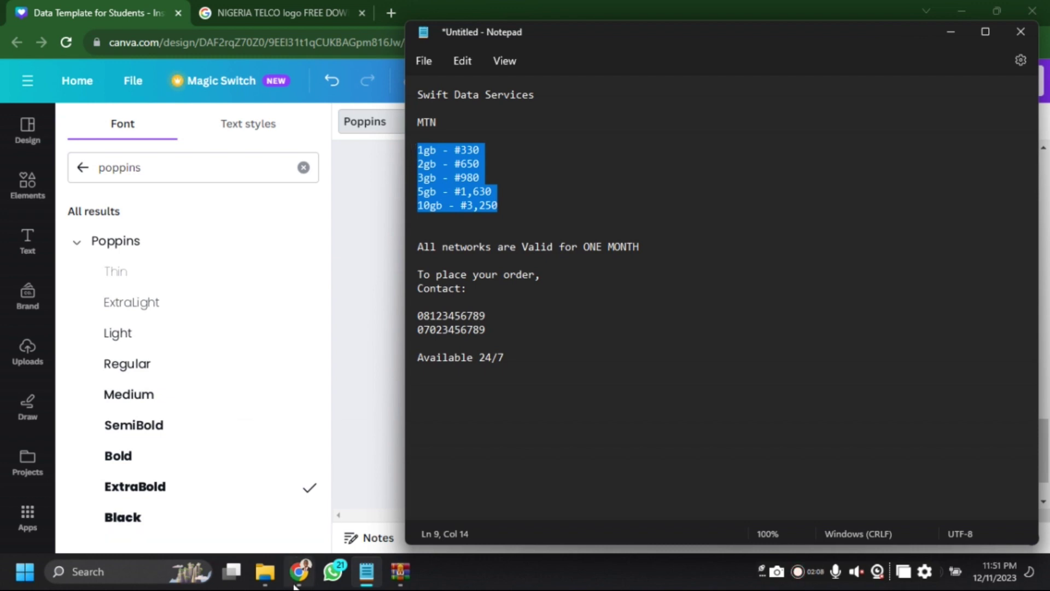
Return to Canva and set the MTN heading's text colour to black #000000.
{"action": "left_click", "coordinate": [326, 514]}
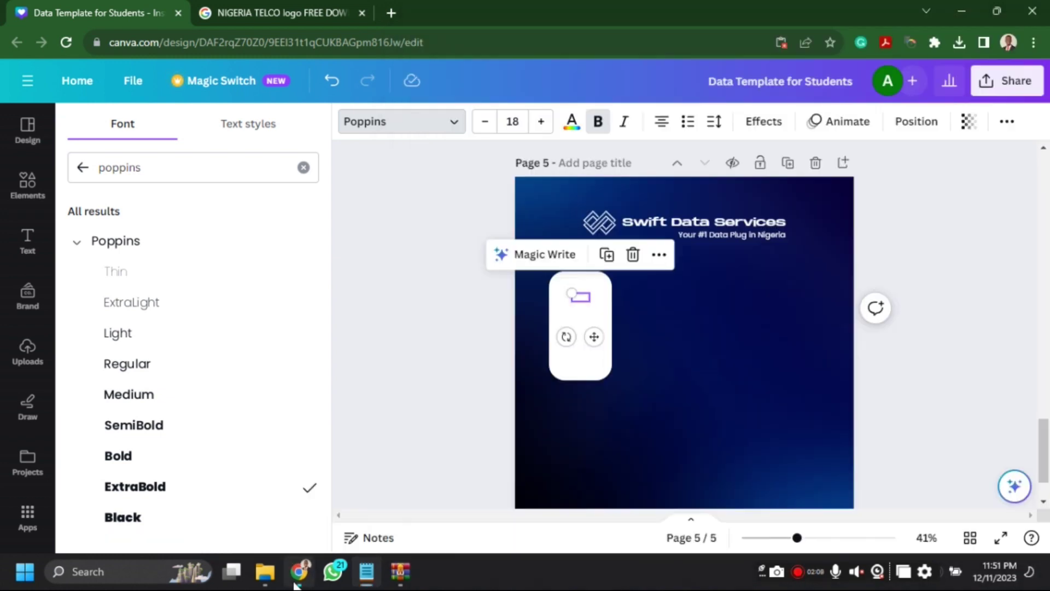
{"action": "left_click", "coordinate": [636, 357]}
{"action": "left_click", "coordinate": [582, 301]}
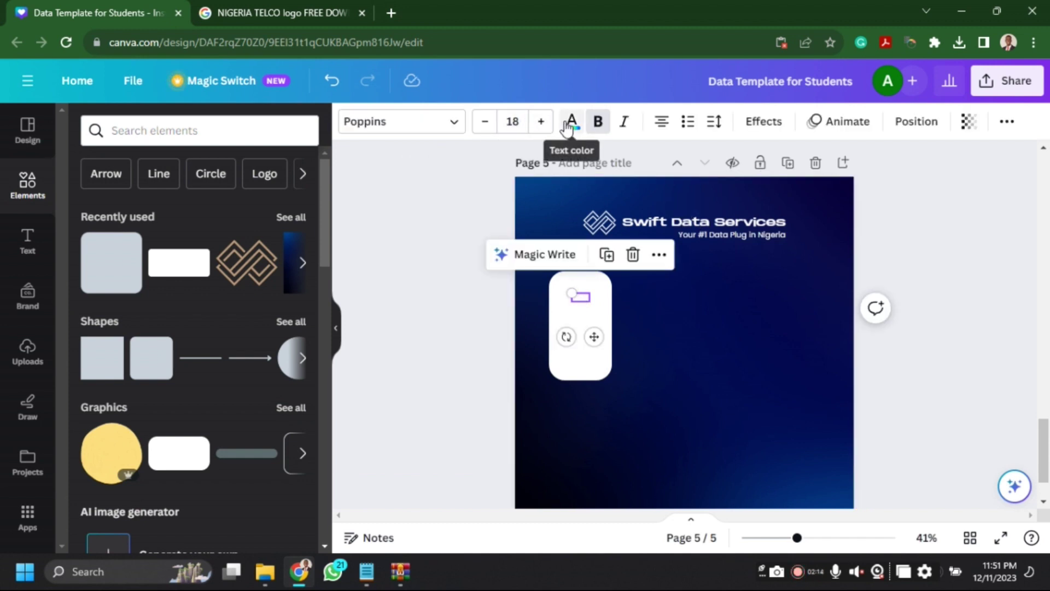
{"action": "left_click", "coordinate": [124, 214]}
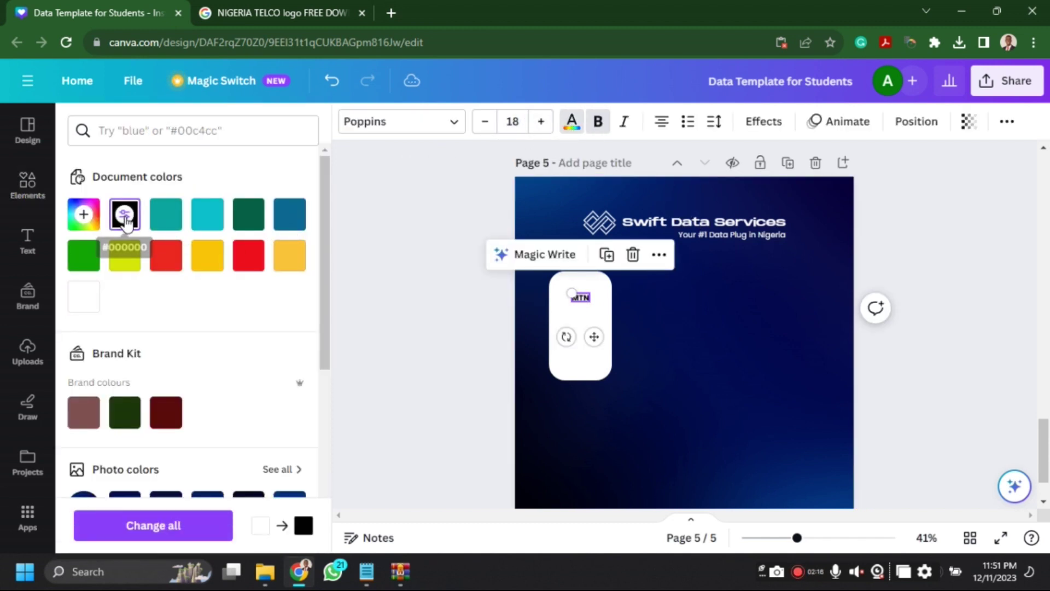
Paste the copied price list on page 5, move it onto the white card under MTN and colour it black.
{"action": "left_click", "coordinate": [682, 345]}
{"action": "key", "text": "ctrl+v"}
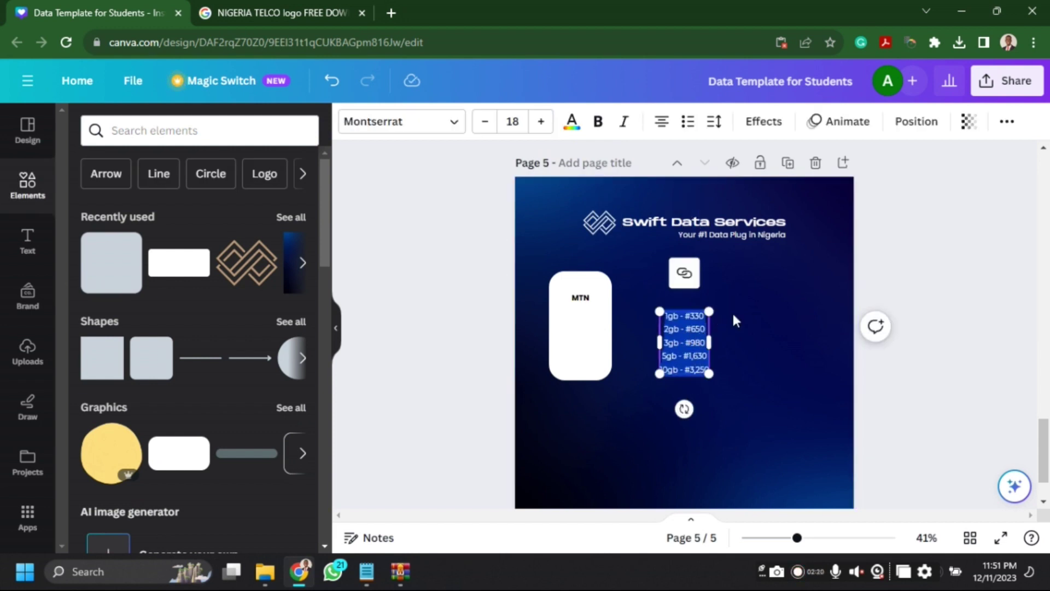
{"action": "left_click", "coordinate": [736, 333]}
{"action": "left_click", "coordinate": [693, 341]}
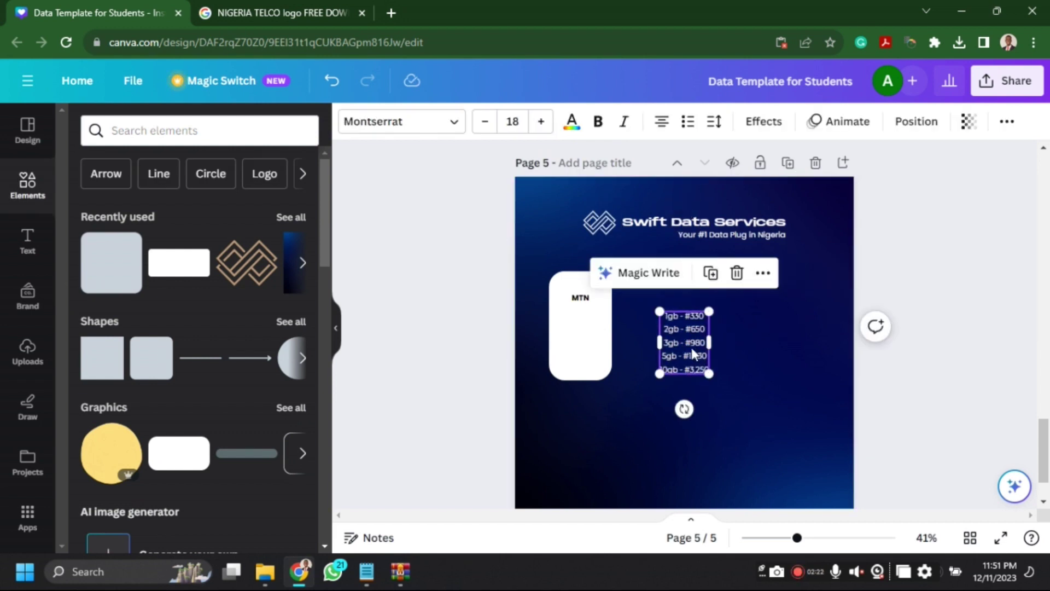
{"action": "left_click_drag", "start_coordinate": [691, 347], "coordinate": [589, 343]}
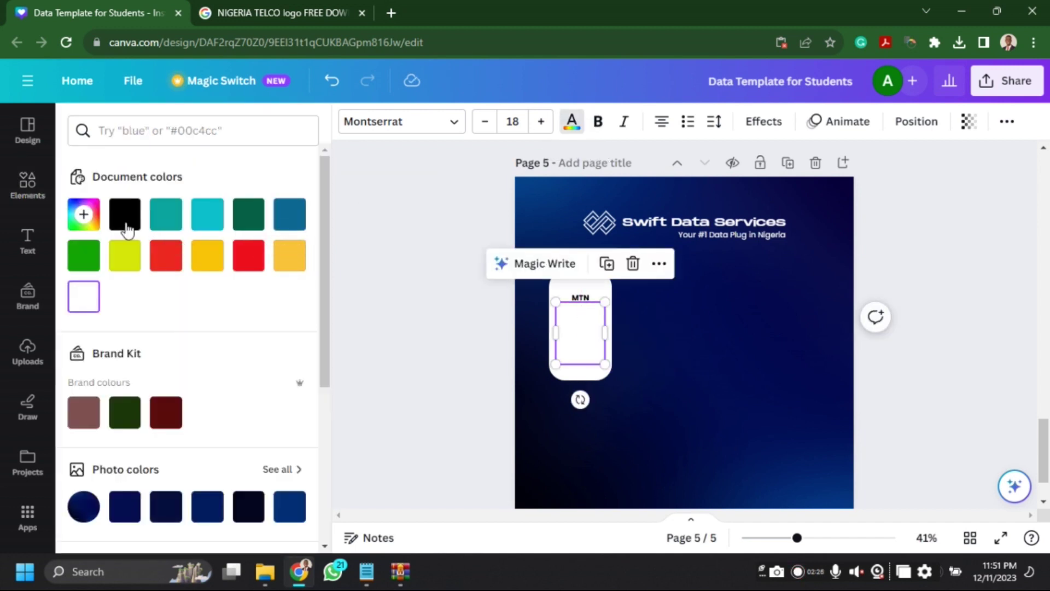
{"action": "left_click", "coordinate": [125, 214]}
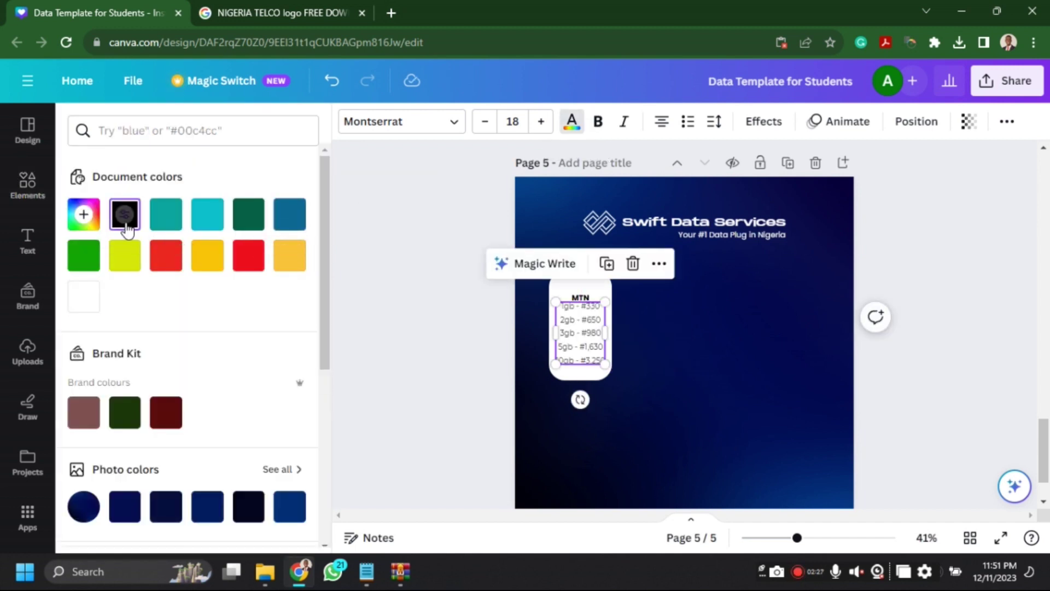
Set the price list's font to Poppins Bold and centre the list on the card just below the MTN heading.
{"action": "left_click", "coordinate": [454, 129]}
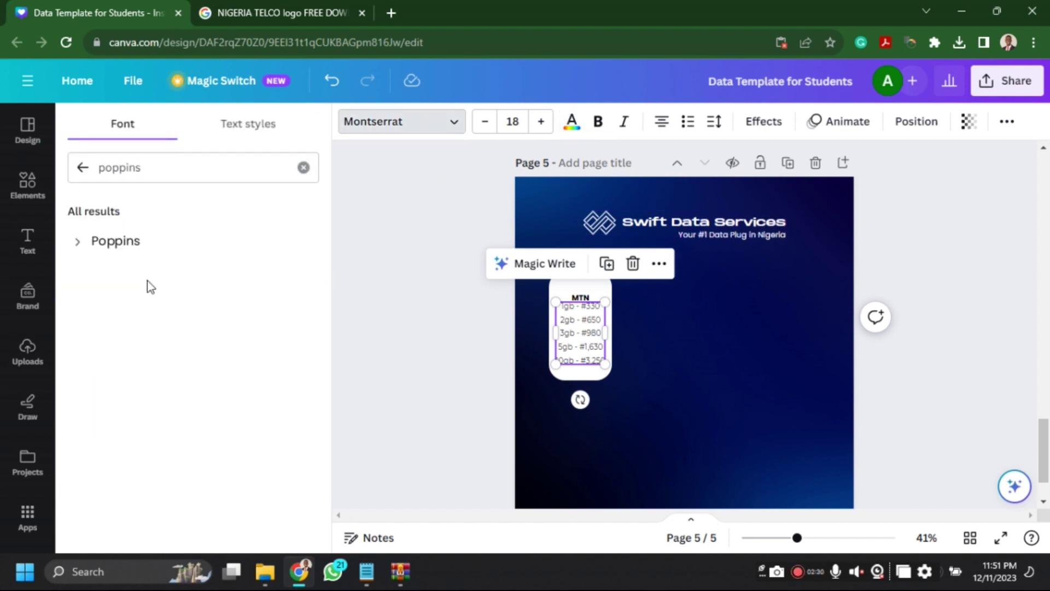
{"action": "left_click", "coordinate": [77, 242]}
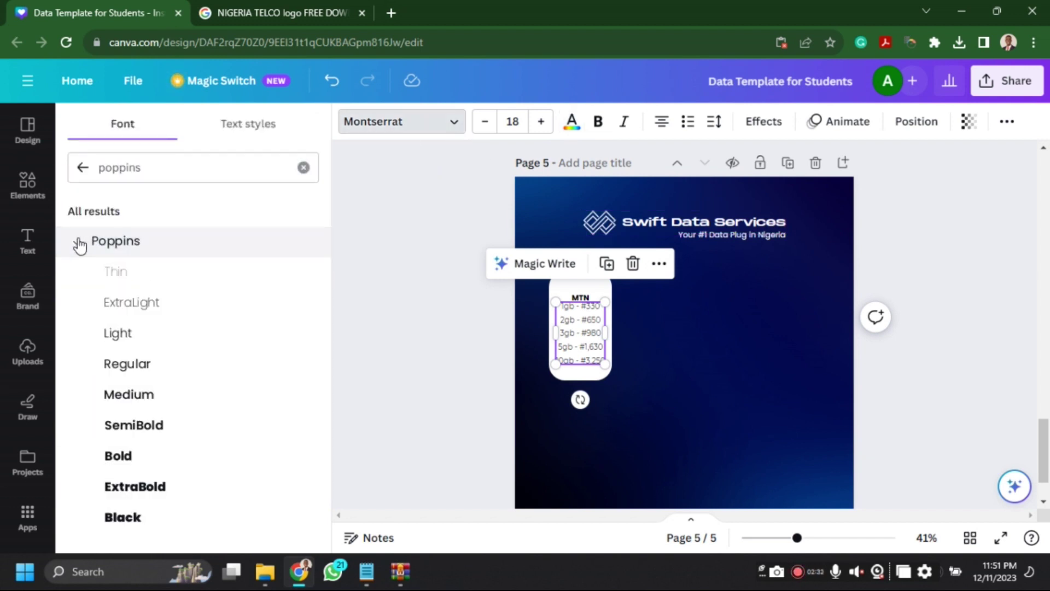
{"action": "left_click", "coordinate": [149, 425]}
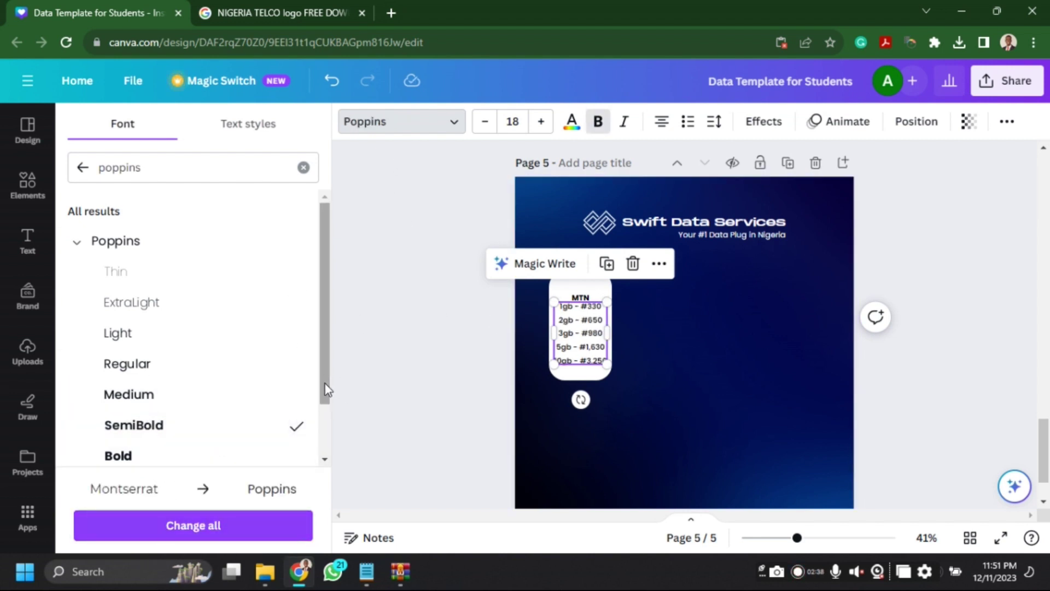
{"action": "left_click_drag", "start_coordinate": [327, 390], "coordinate": [326, 399]}
{"action": "left_click", "coordinate": [180, 435]}
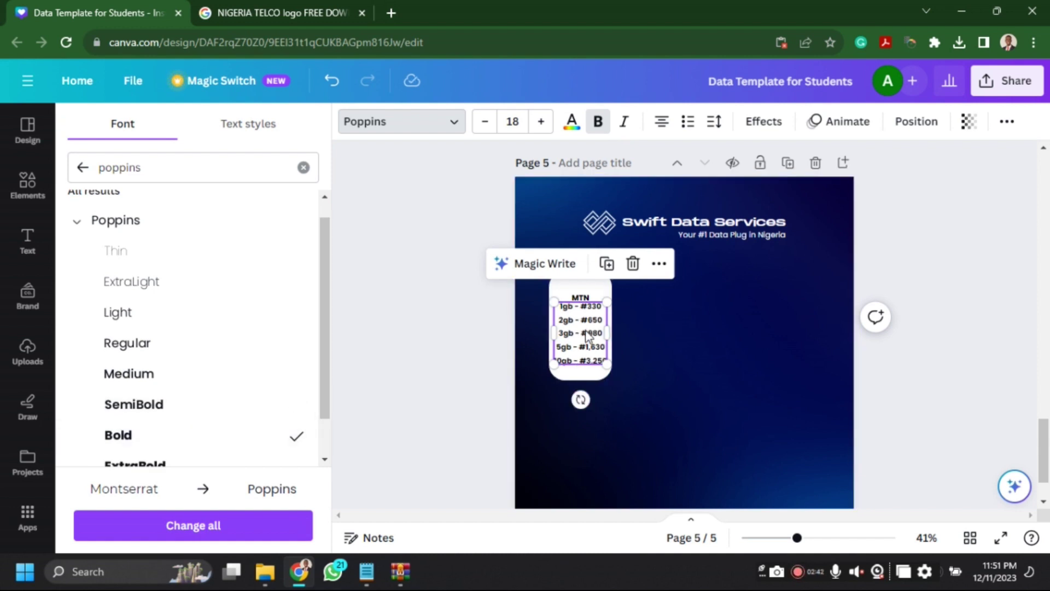
{"action": "left_click_drag", "start_coordinate": [587, 331], "coordinate": [585, 332]}
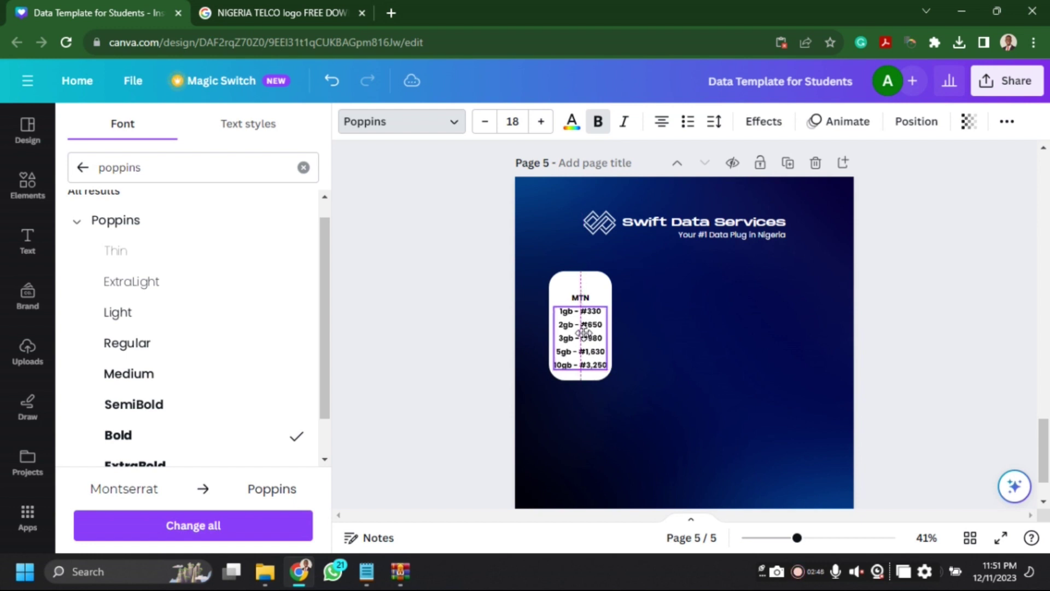
{"action": "left_click", "coordinate": [669, 314]}
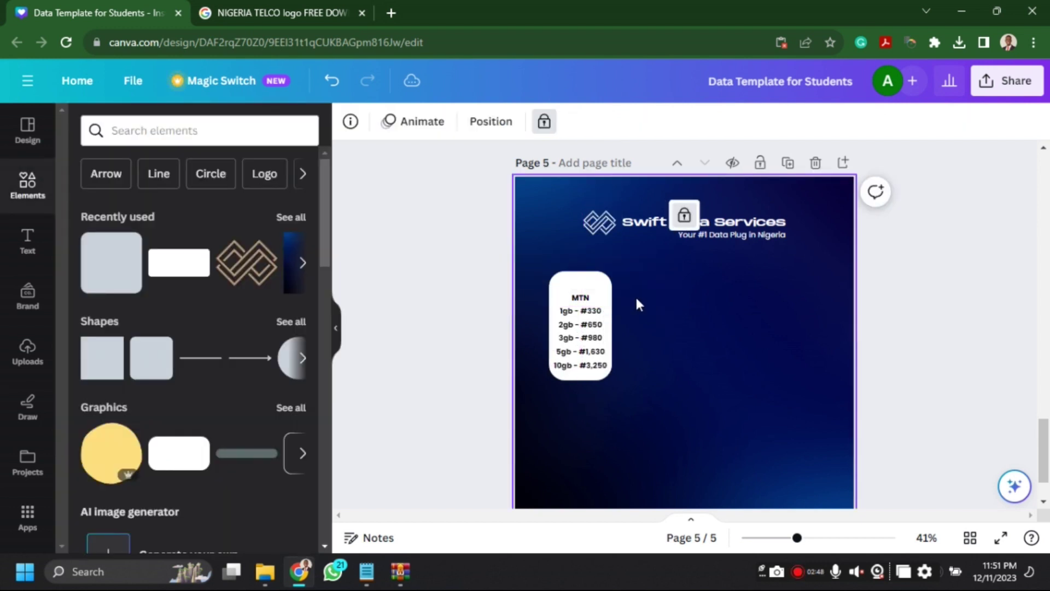
Insert the uploaded yellow MTN logo and centre it at small size on the white card's top edge.
{"action": "left_click", "coordinate": [25, 350]}
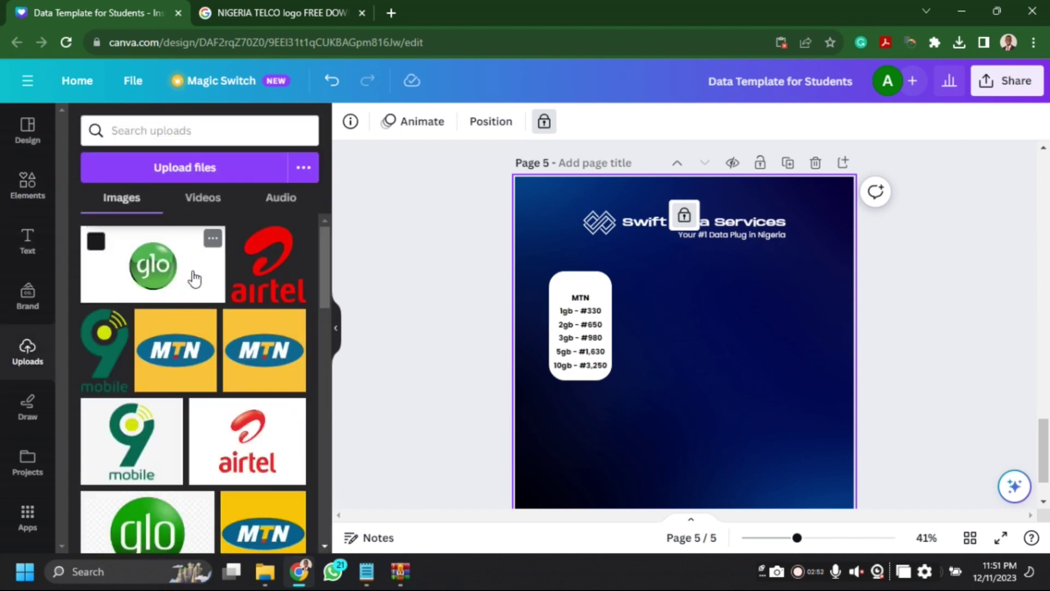
{"action": "left_click", "coordinate": [202, 352]}
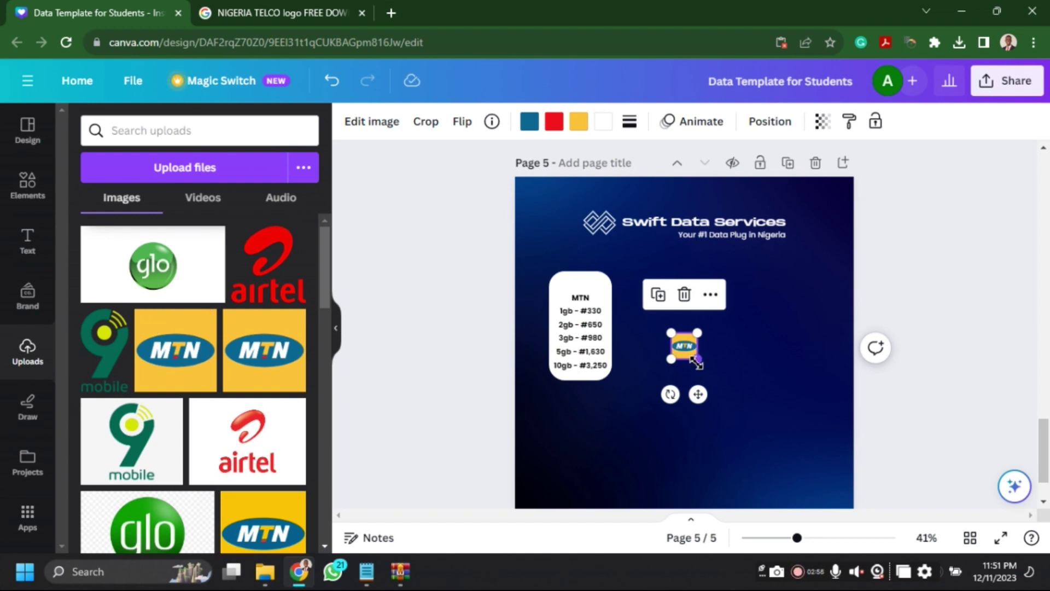
{"action": "left_click_drag", "start_coordinate": [697, 362], "coordinate": [580, 271]}
Select the MTN logo, card and texts together and check their horizontal centre alignment.
{"action": "left_click", "coordinate": [605, 284], "text": "shift"}
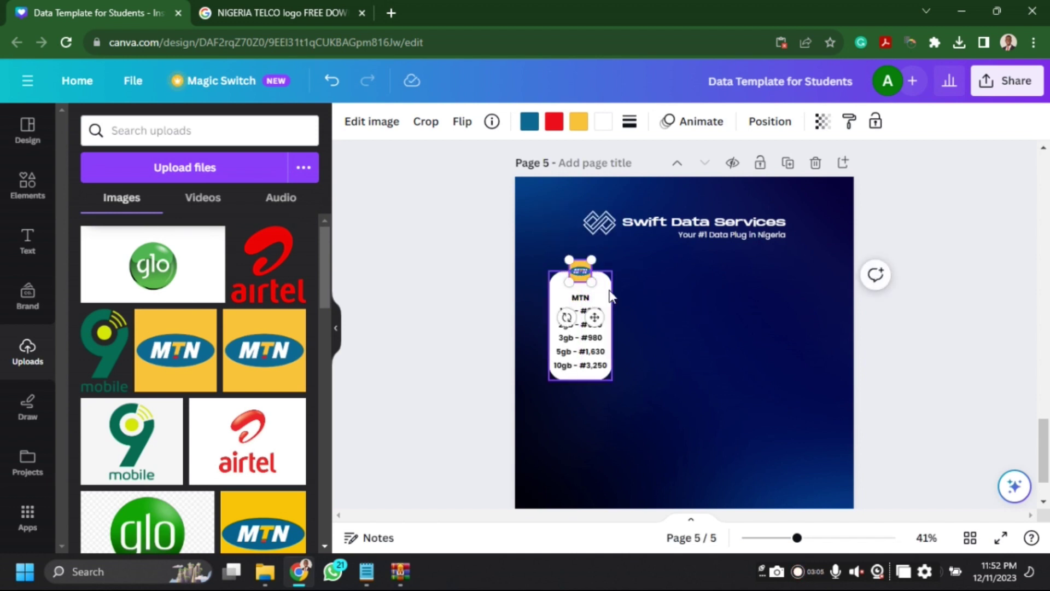
{"action": "left_click", "coordinate": [979, 121]}
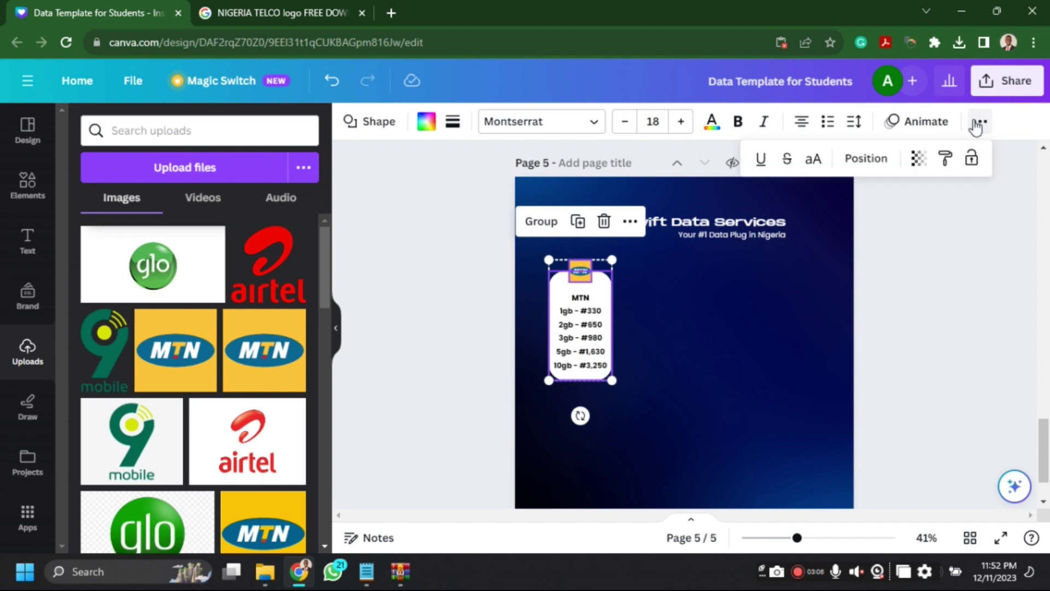
{"action": "left_click", "coordinate": [865, 160]}
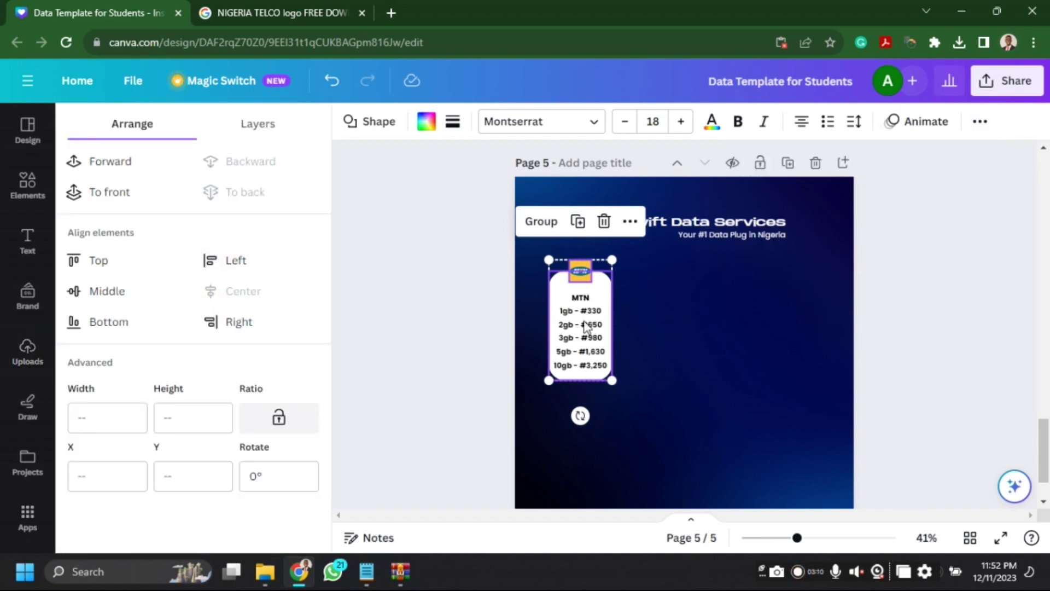
{"action": "left_click", "coordinate": [824, 334]}
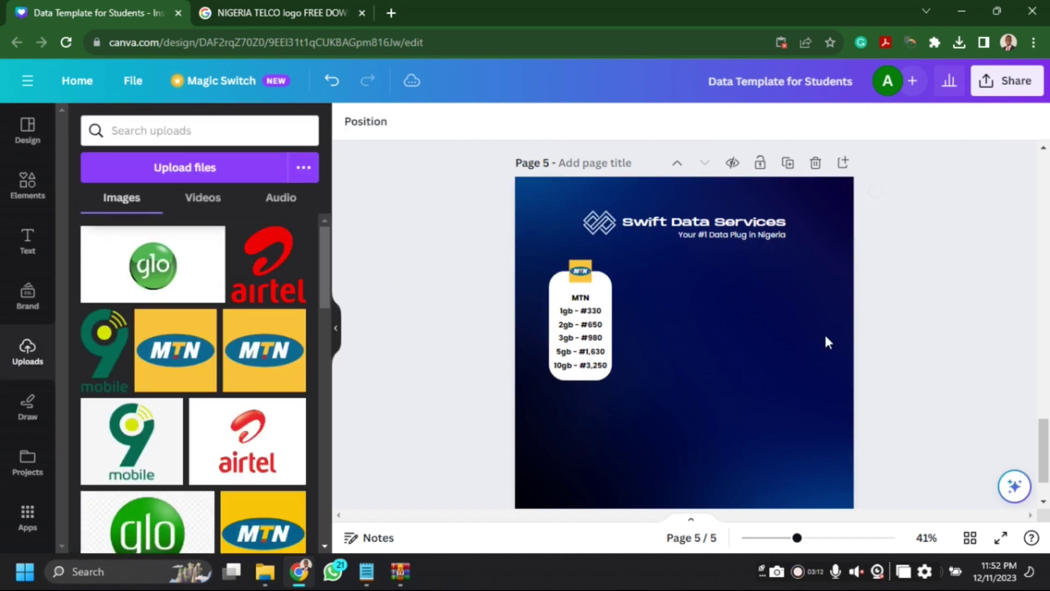
Nudge the MTN heading and the price list slightly upward inside the white card.
{"action": "left_click", "coordinate": [580, 300]}
{"action": "left_click", "coordinate": [579, 303]}
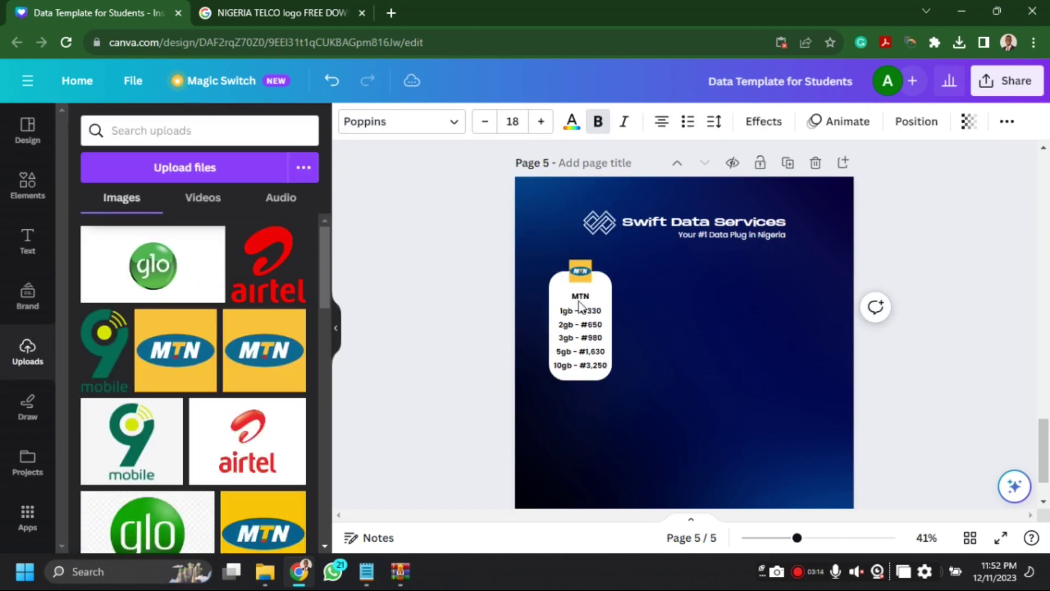
{"action": "left_click", "coordinate": [581, 318]}
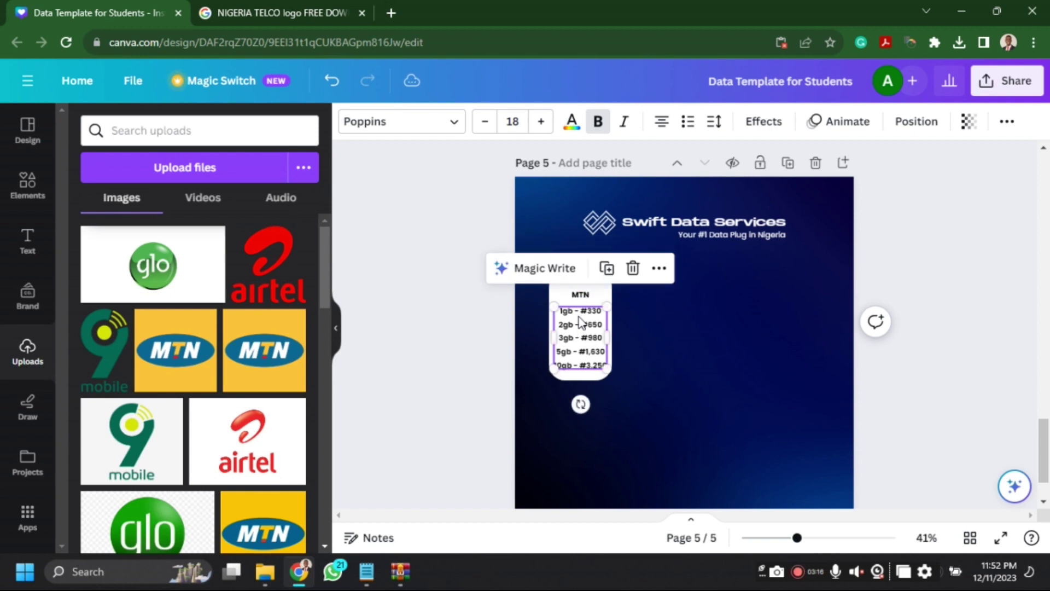
{"action": "left_click", "coordinate": [579, 317]}
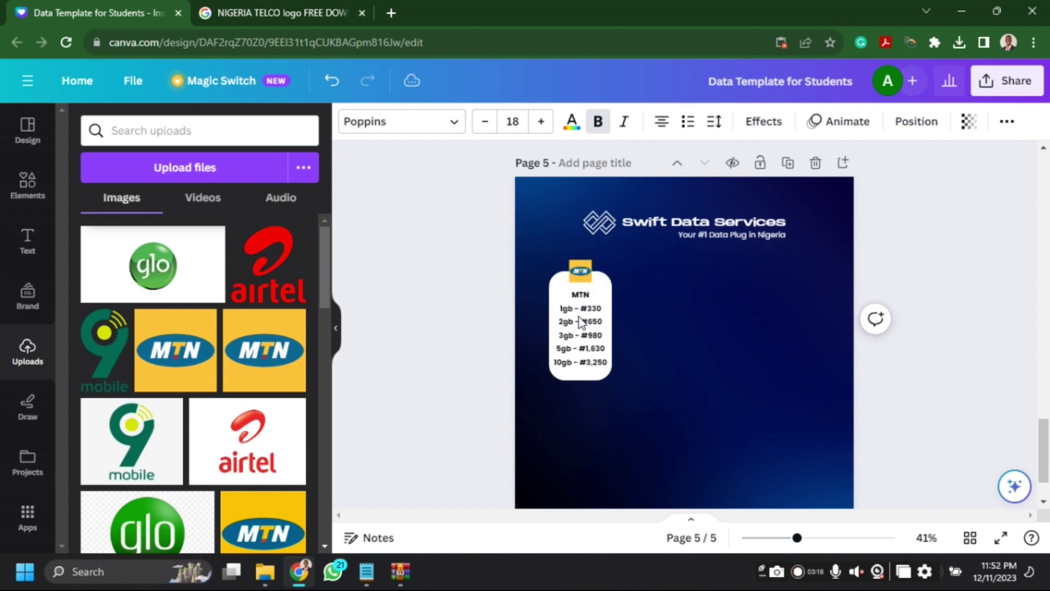
Increase the MTN heading's font size to 23 on the white card.
{"action": "left_click", "coordinate": [581, 311]}
{"action": "left_click", "coordinate": [580, 295]}
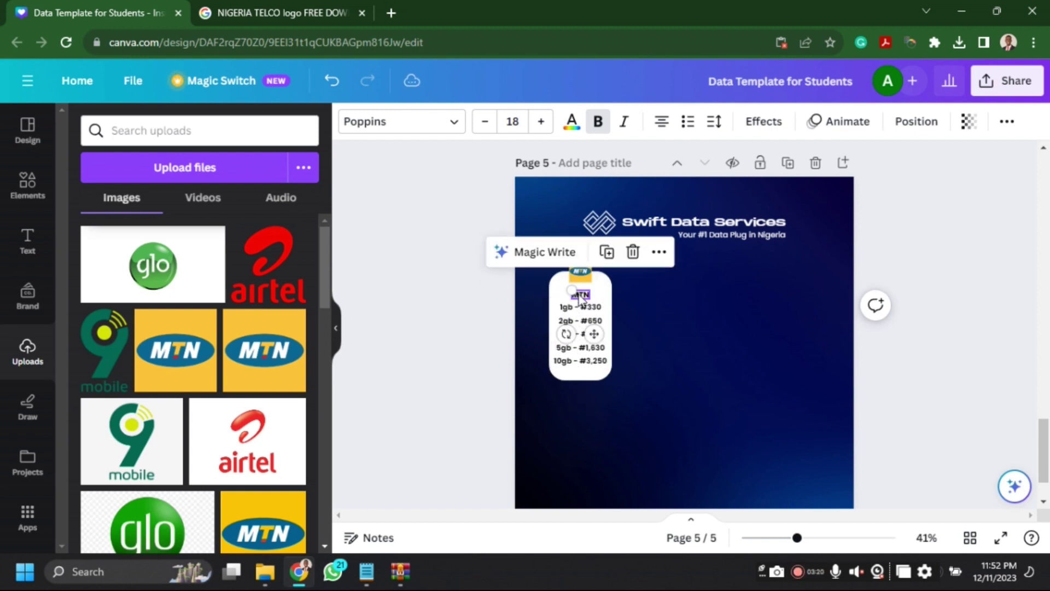
{"action": "left_click", "coordinate": [541, 122]}
{"action": "left_click", "coordinate": [541, 121]}
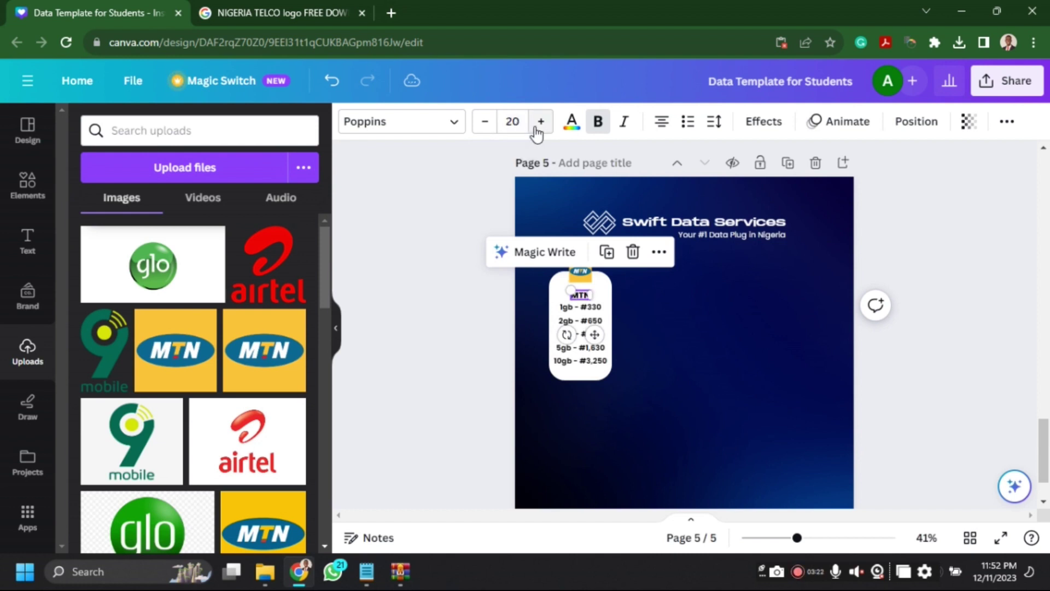
{"action": "left_click", "coordinate": [540, 122]}
{"action": "left_click", "coordinate": [541, 121]}
{"action": "left_click", "coordinate": [540, 121]}
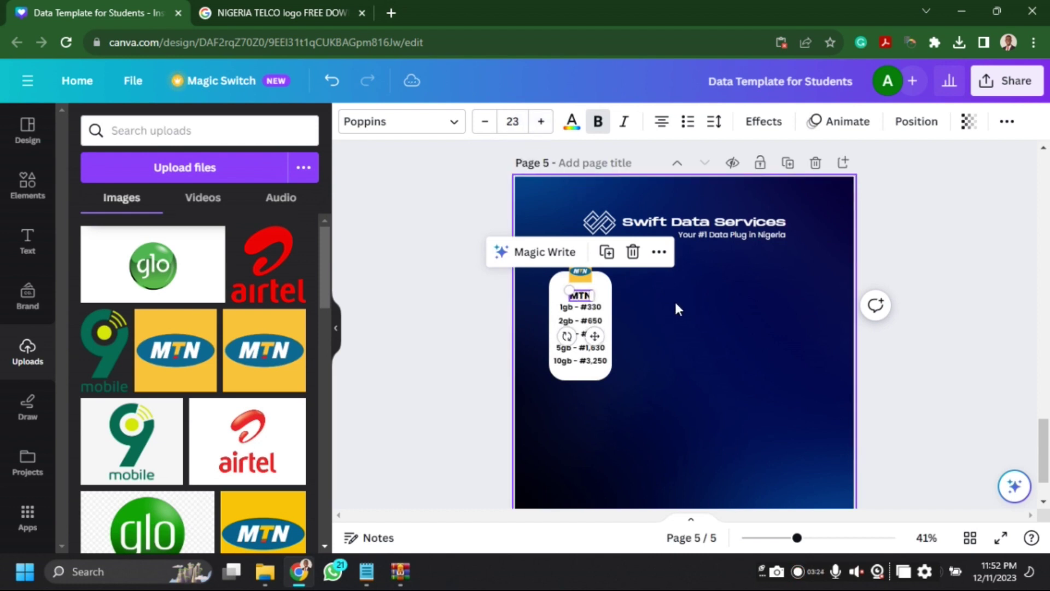
{"action": "left_click", "coordinate": [598, 332]}
{"action": "left_click", "coordinate": [586, 329]}
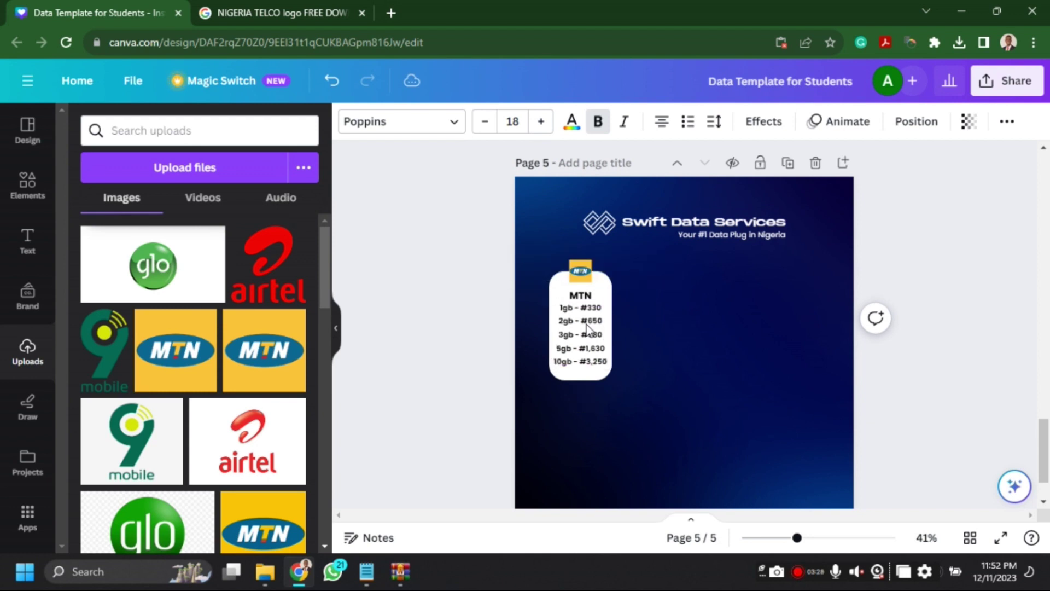
{"action": "left_click", "coordinate": [916, 230]}
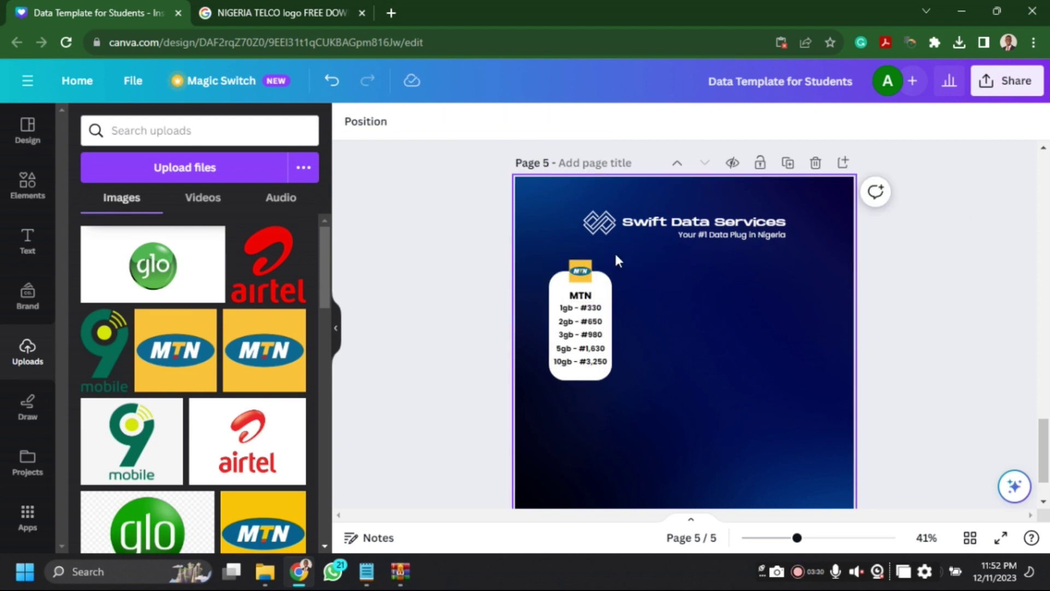
Unlock the dark blue background image and lock it in place again.
{"action": "left_click", "coordinate": [659, 340]}
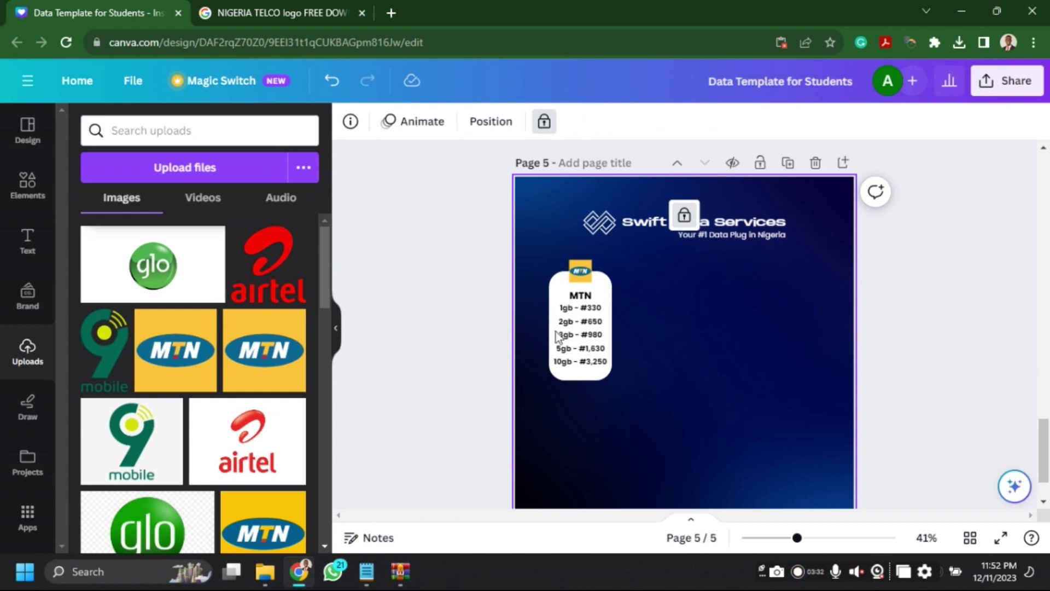
{"action": "left_click_drag", "start_coordinate": [454, 261], "coordinate": [632, 397]}
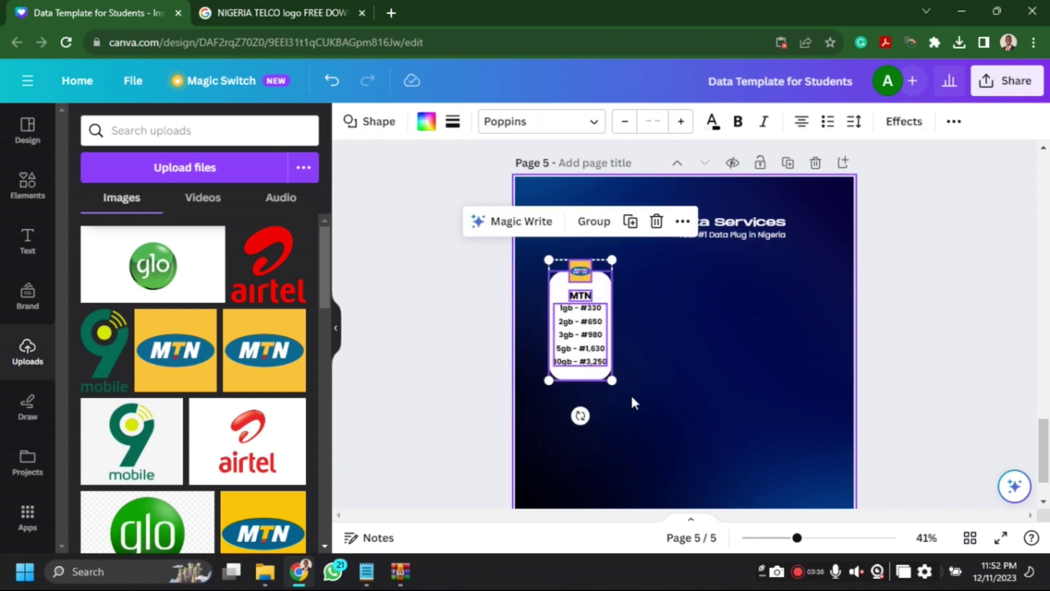
{"action": "left_click", "coordinate": [655, 395]}
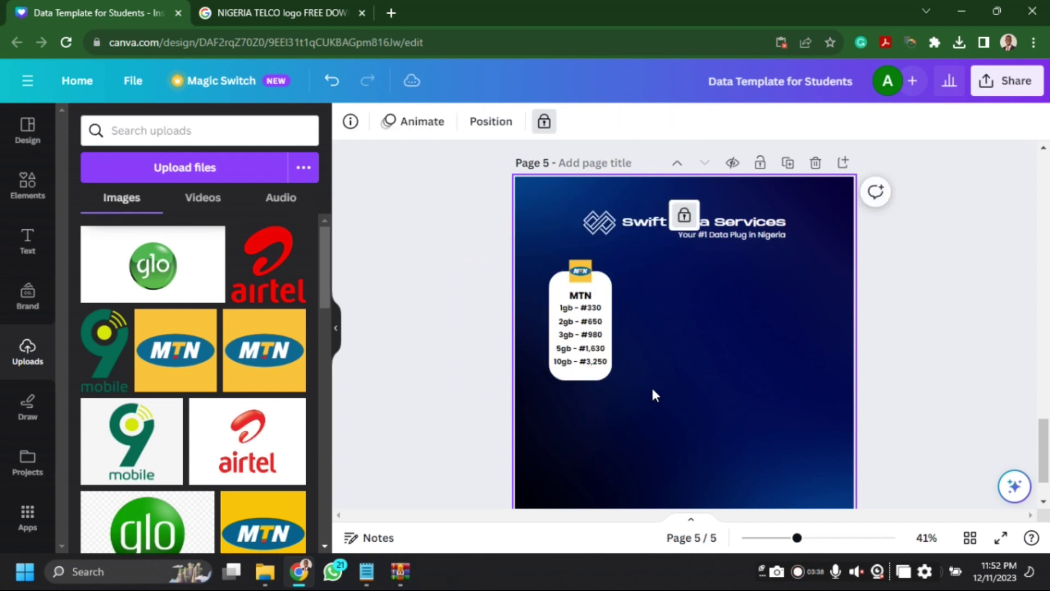
{"action": "left_click", "coordinate": [684, 215]}
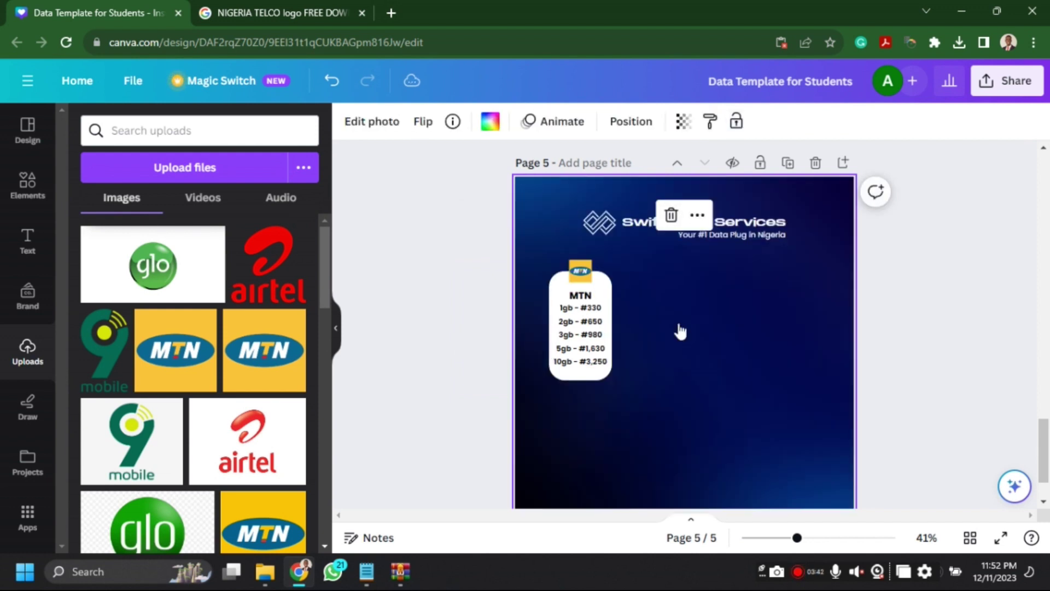
{"action": "right_click", "coordinate": [678, 329]}
{"action": "left_click", "coordinate": [733, 451]}
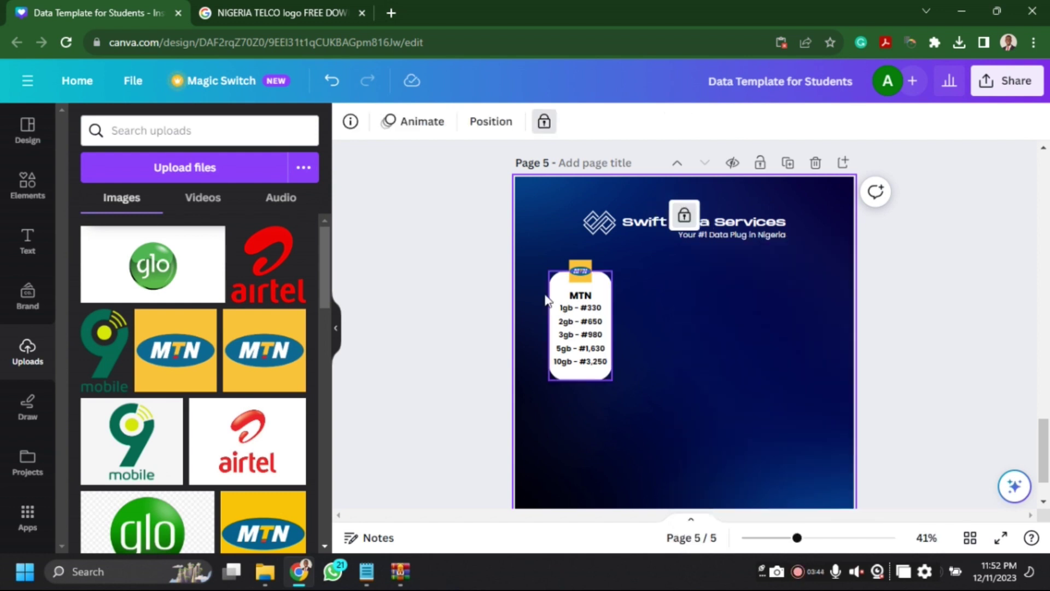
{"action": "left_click_drag", "start_coordinate": [466, 248], "coordinate": [626, 393]}
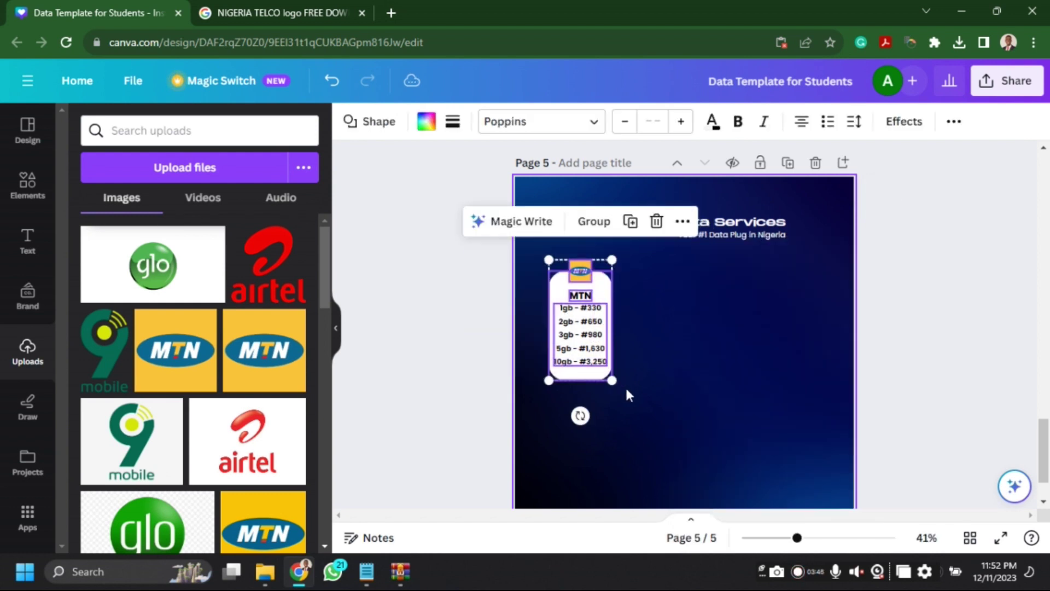
{"action": "left_click_drag", "start_coordinate": [583, 327], "coordinate": [647, 330]}
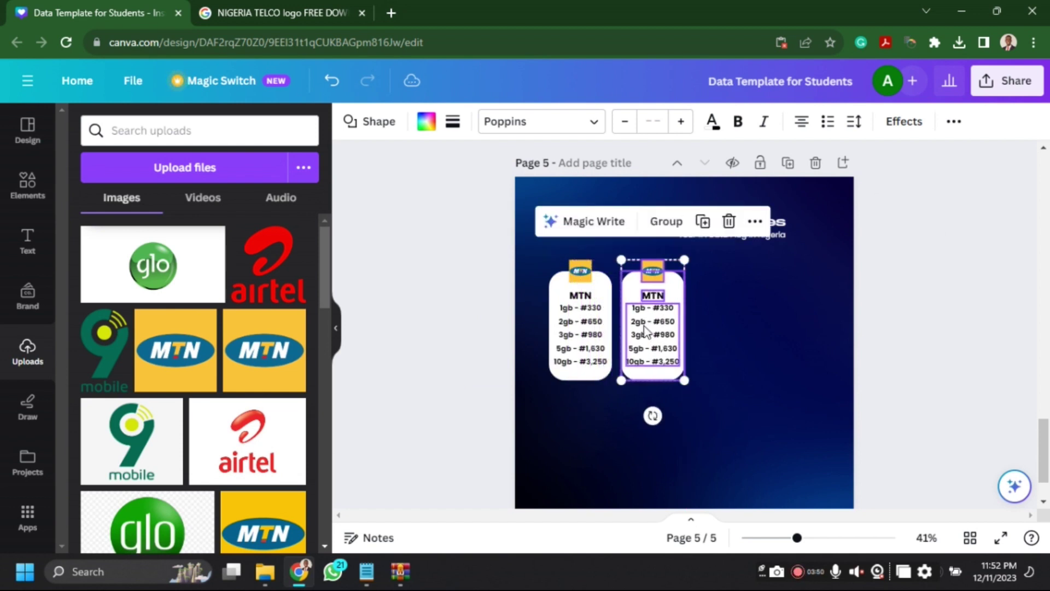
{"action": "key", "text": "Delete"}
Group the MTN logo, card, heading and price list, and spread three duplicates of the group across the page beside the original.
{"action": "left_click_drag", "start_coordinate": [470, 255], "coordinate": [661, 412]}
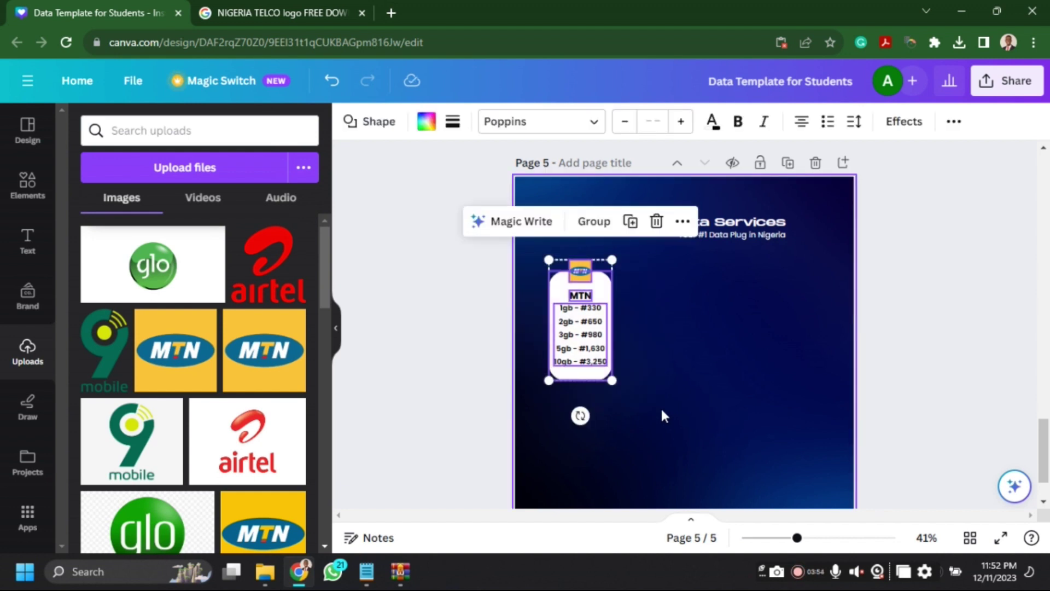
{"action": "key", "text": "ctrl+g"}
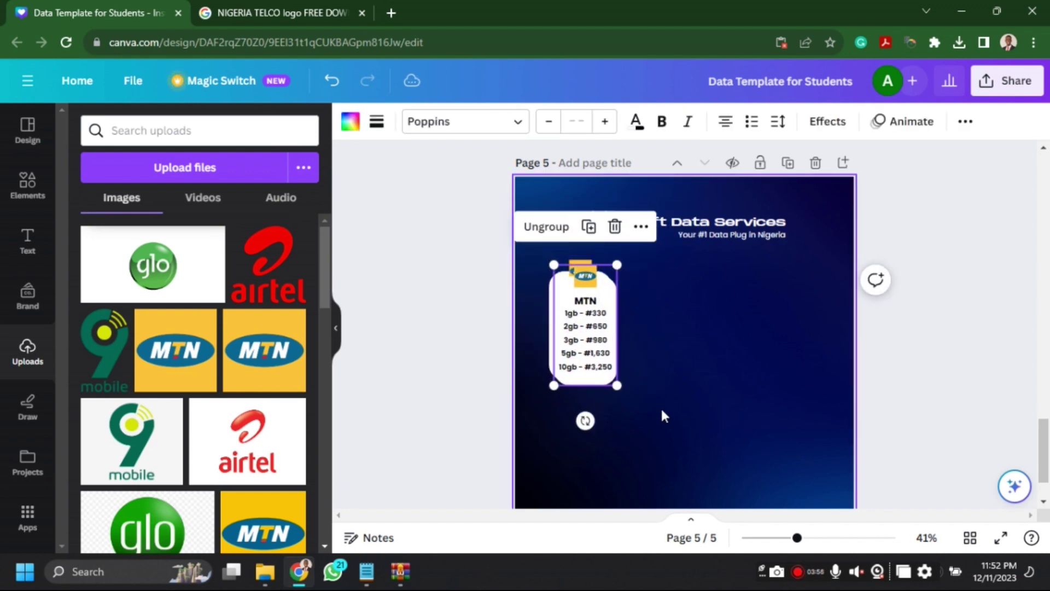
{"action": "key", "text": "ctrl+d"}
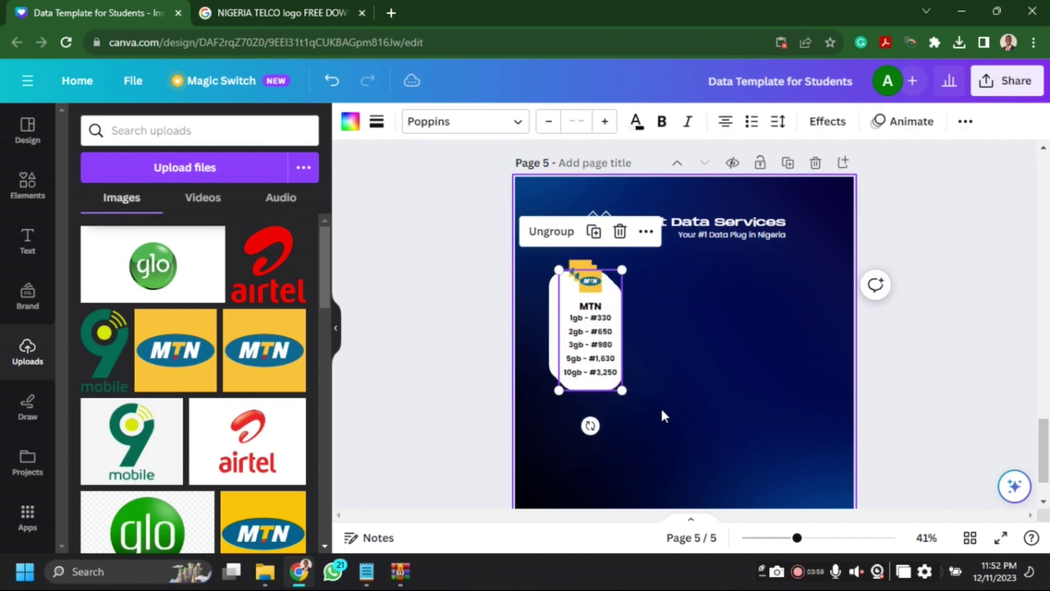
{"action": "left_click_drag", "start_coordinate": [593, 337], "coordinate": [759, 358]}
{"action": "left_click", "coordinate": [555, 350]}
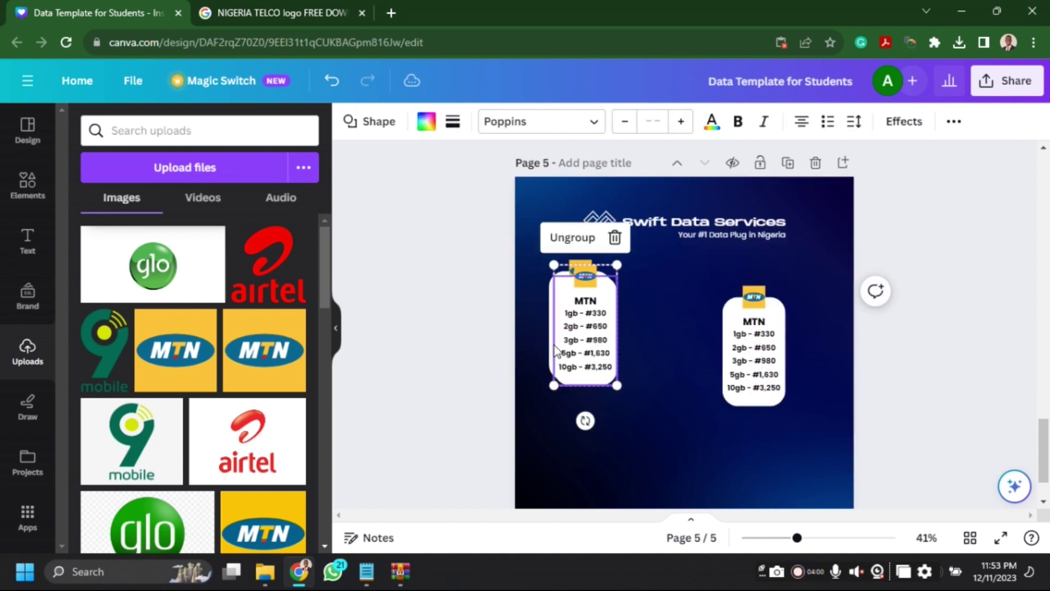
{"action": "key", "text": "ctrl+d"}
{"action": "left_click_drag", "start_coordinate": [572, 331], "coordinate": [714, 313]}
{"action": "key", "text": "ctrl+d"}
{"action": "left_click", "coordinate": [768, 343]}
{"action": "left_click_drag", "start_coordinate": [779, 325], "coordinate": [802, 316]}
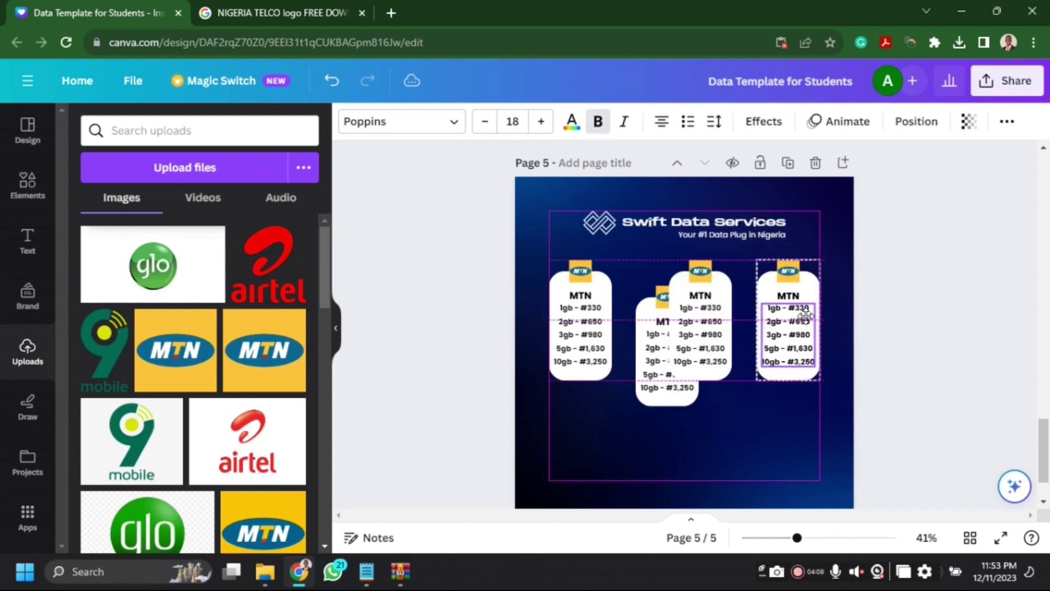
Align the four MTN card groups by their vertical middles and space them evenly horizontally in one row.
{"action": "left_click", "coordinate": [730, 332], "text": "shift"}
{"action": "left_click", "coordinate": [651, 350], "text": "shift"}
{"action": "left_click", "coordinate": [608, 350], "text": "shift"}
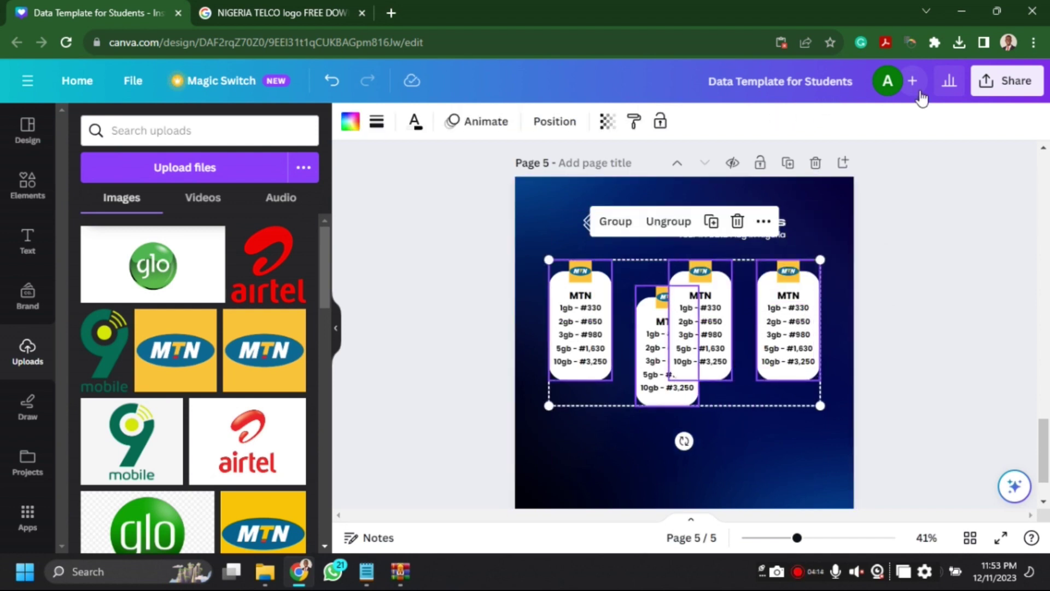
{"action": "left_click", "coordinate": [554, 121]}
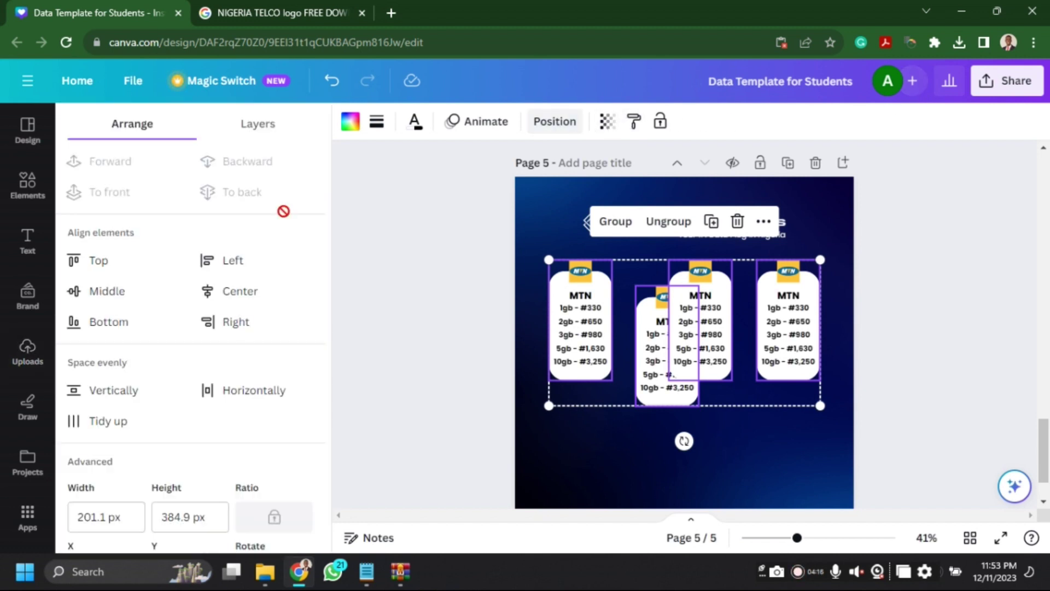
{"action": "left_click", "coordinate": [137, 291]}
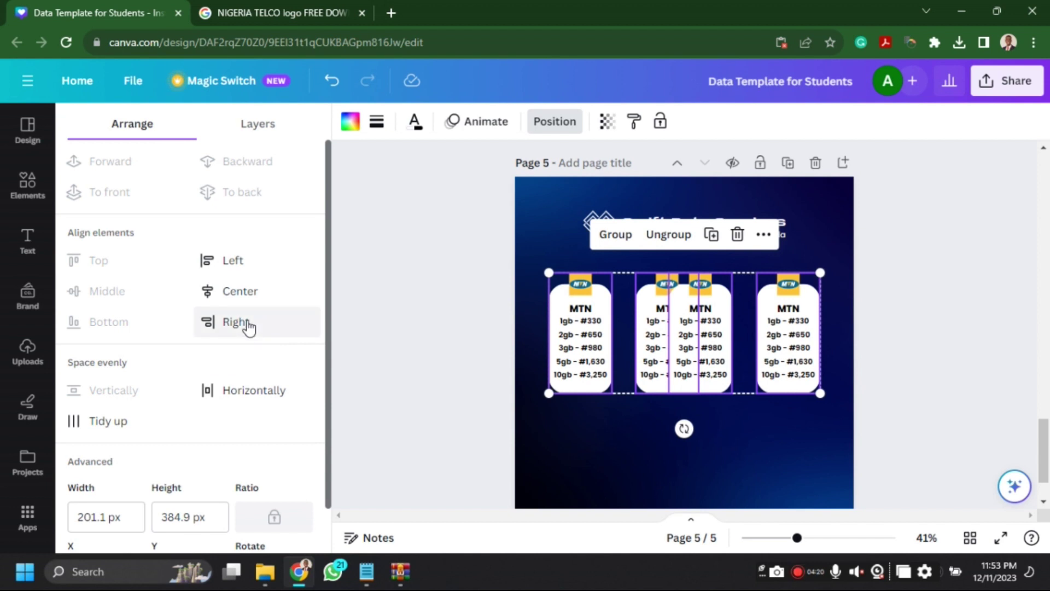
{"action": "left_click", "coordinate": [245, 391]}
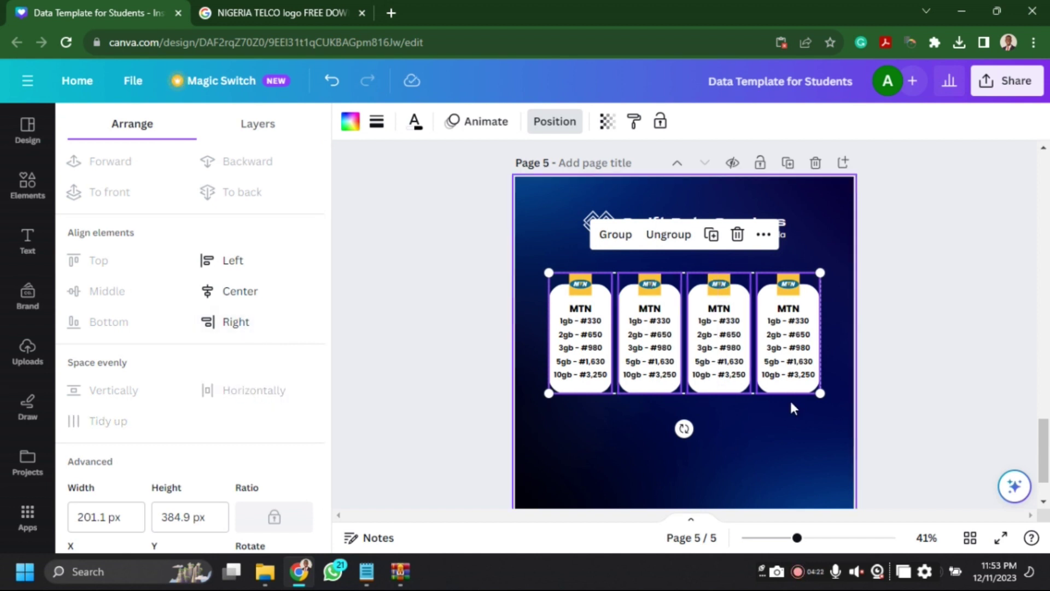
{"action": "left_click", "coordinate": [812, 538]}
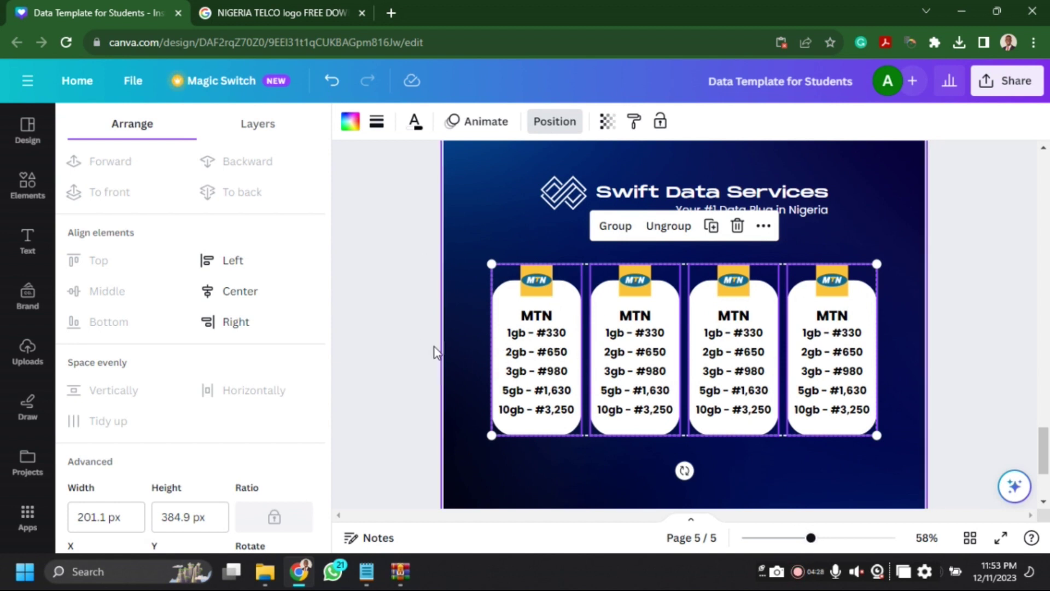
{"action": "key", "text": "Escape"}
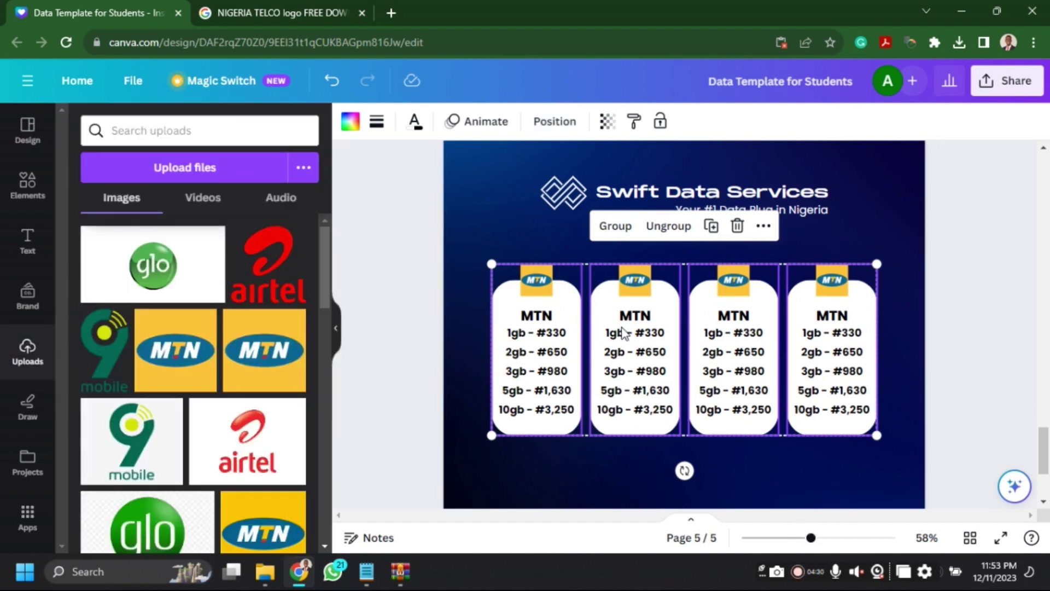